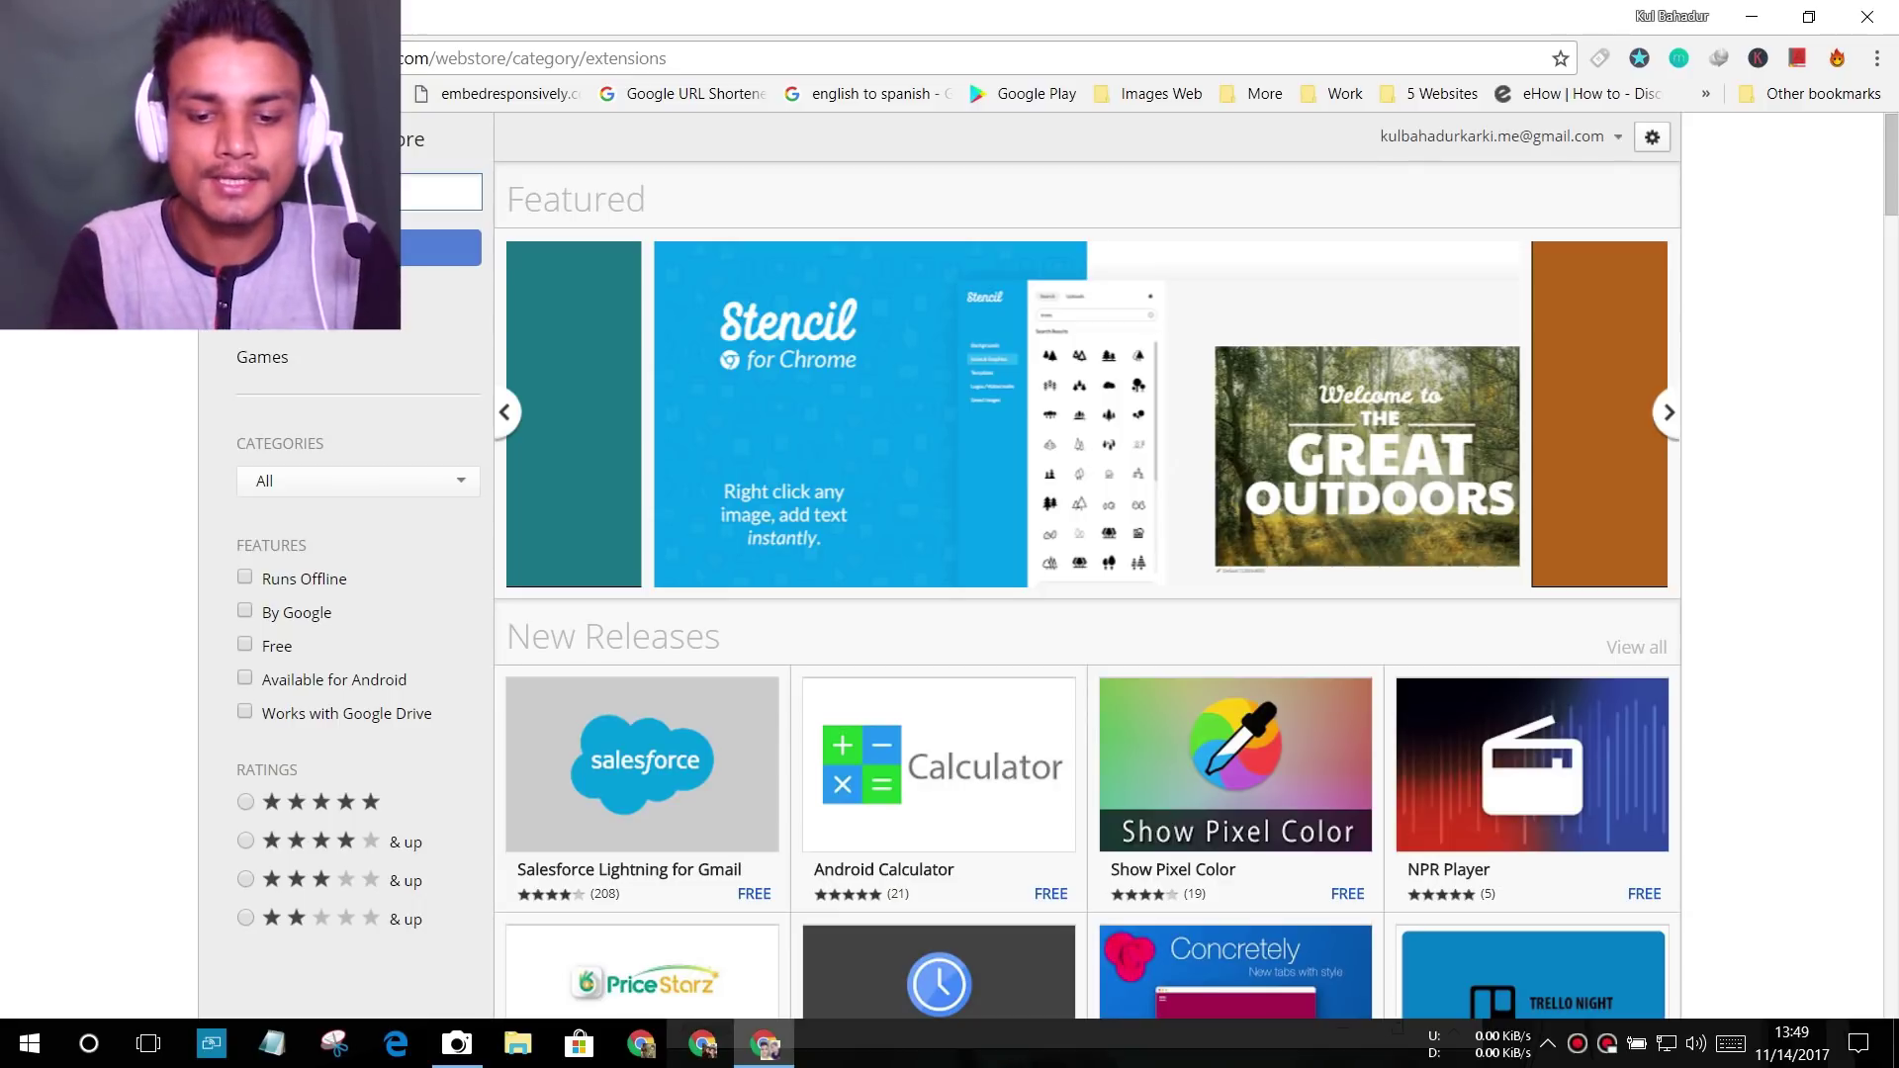
- Search the web store for "hola vpn" and view the details of the Unlimited Free VPN - Hola extension
{"action": "type", "text": "hola"}
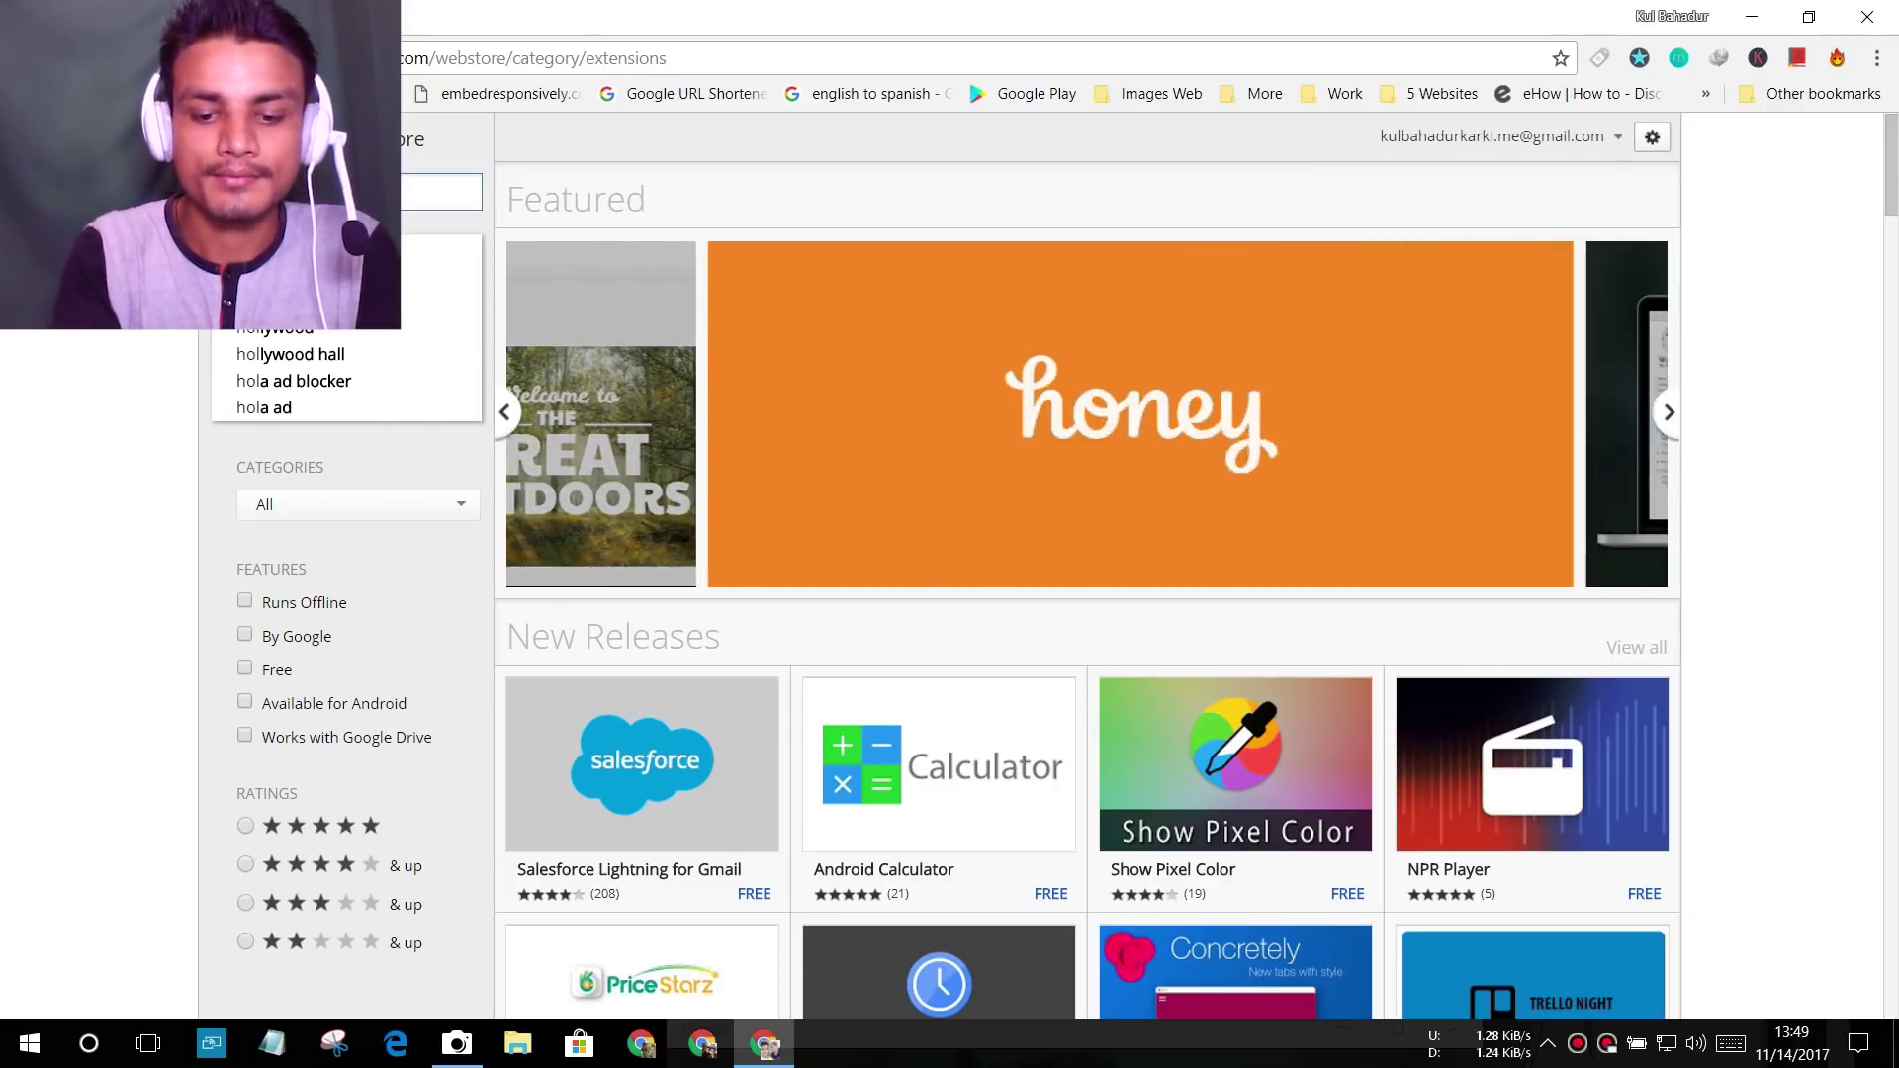
{"action": "type", "text": " vpn"}
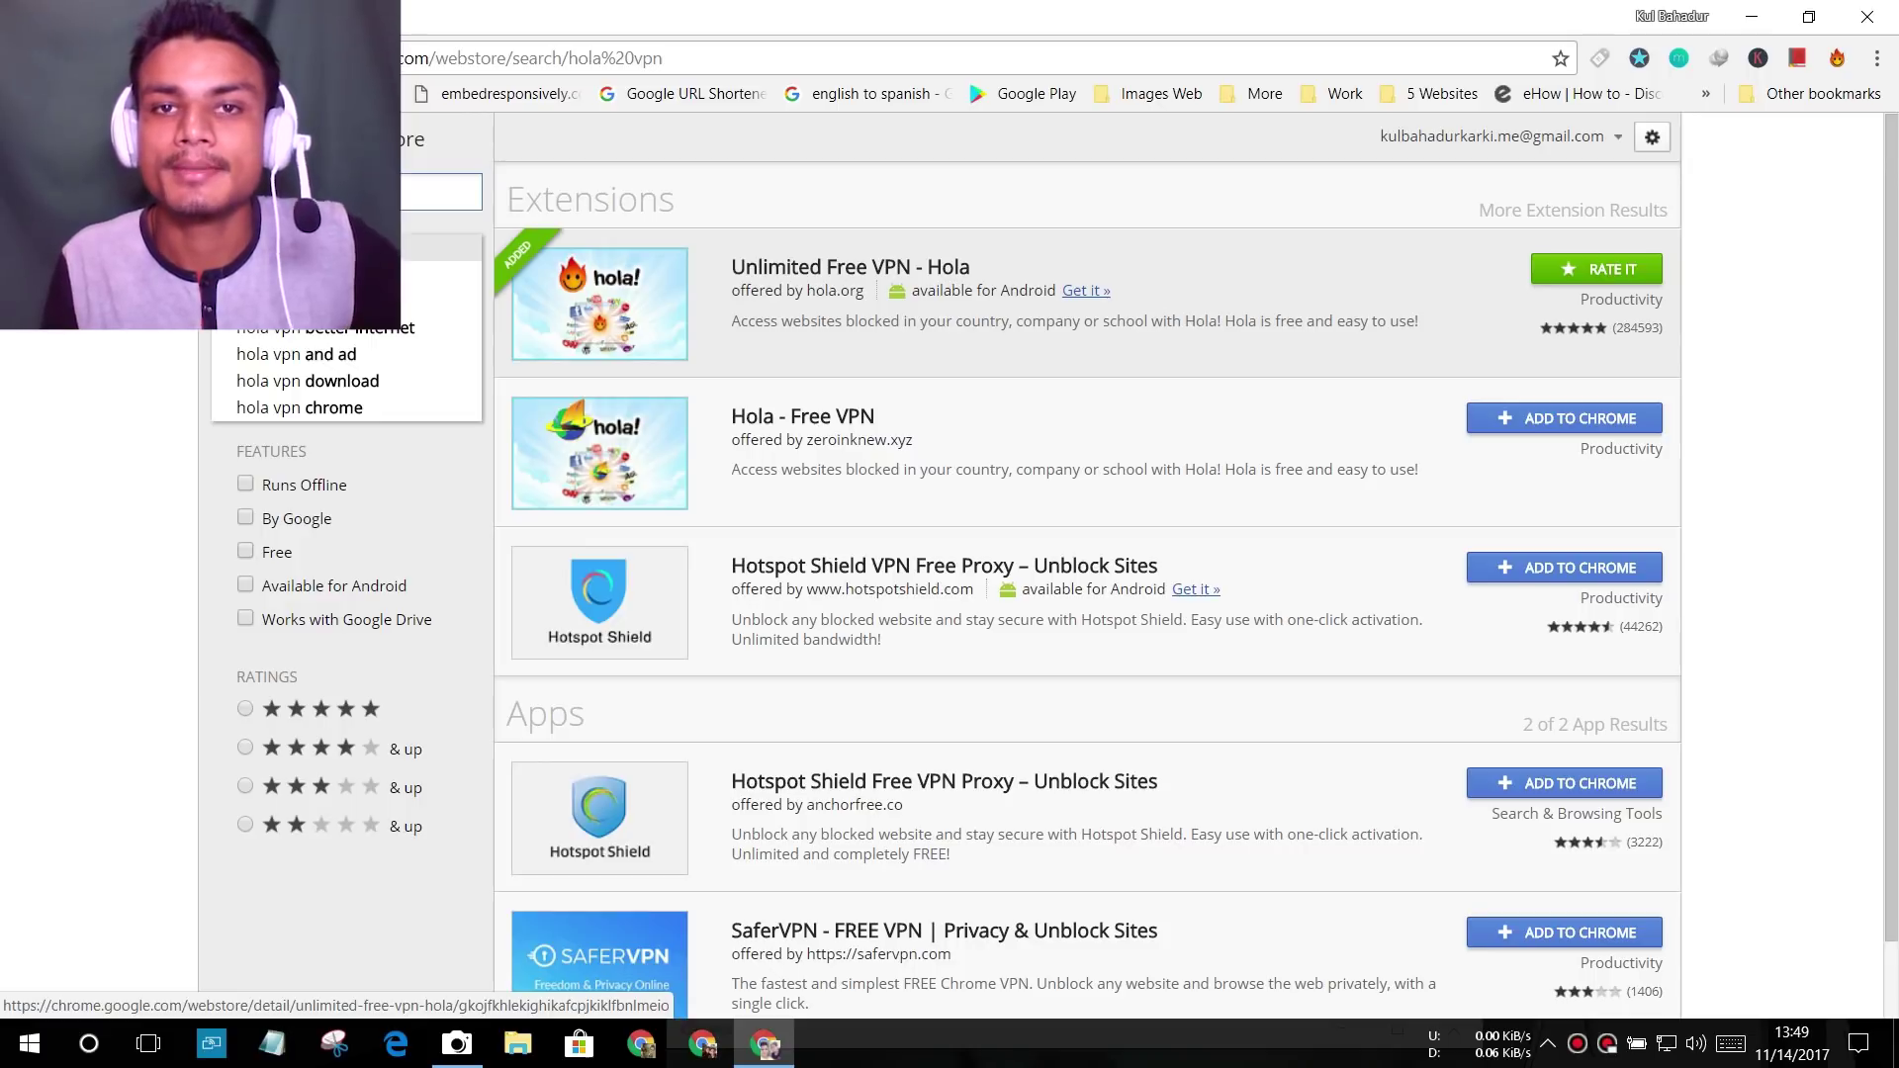
{"action": "left_click", "coordinate": [850, 267]}
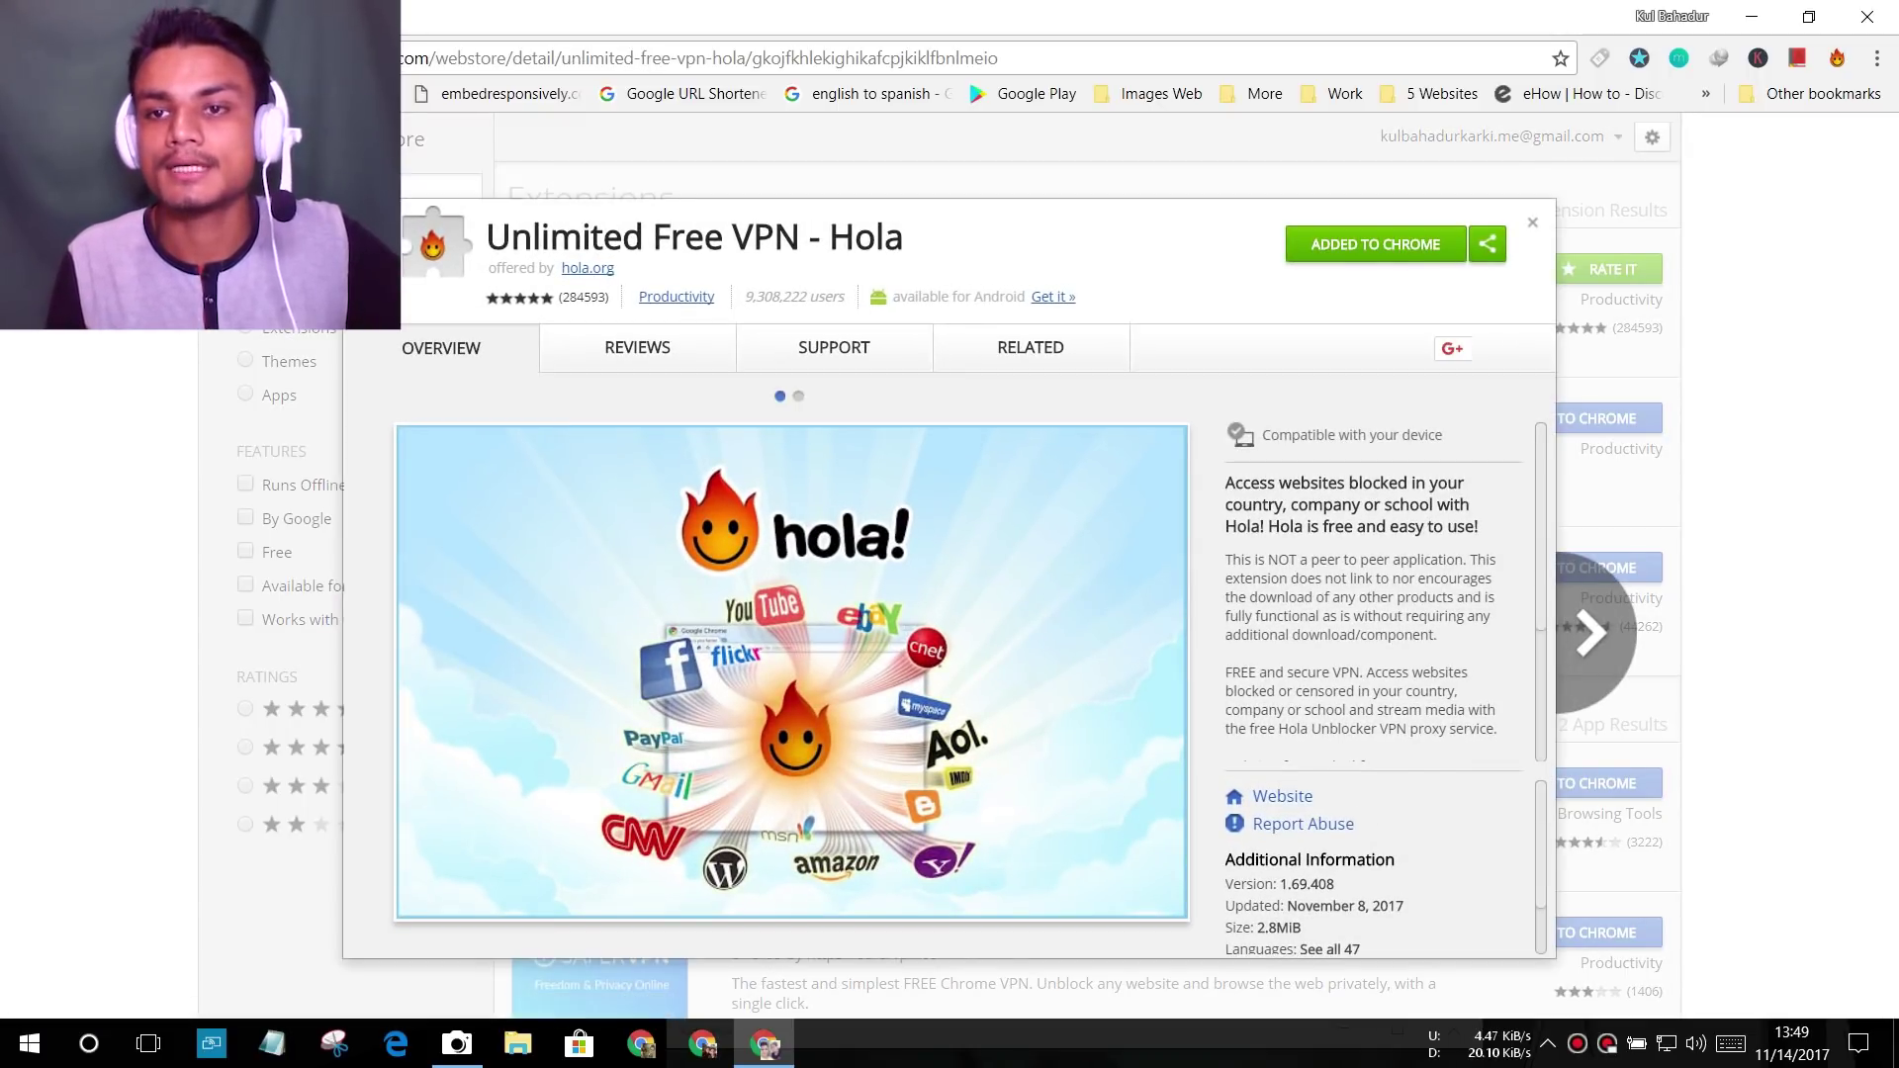
{"action": "key", "text": "Escape"}
{"action": "scroll", "coordinate": [1088, 599], "scroll_direction": "down", "scroll_amount": 1}
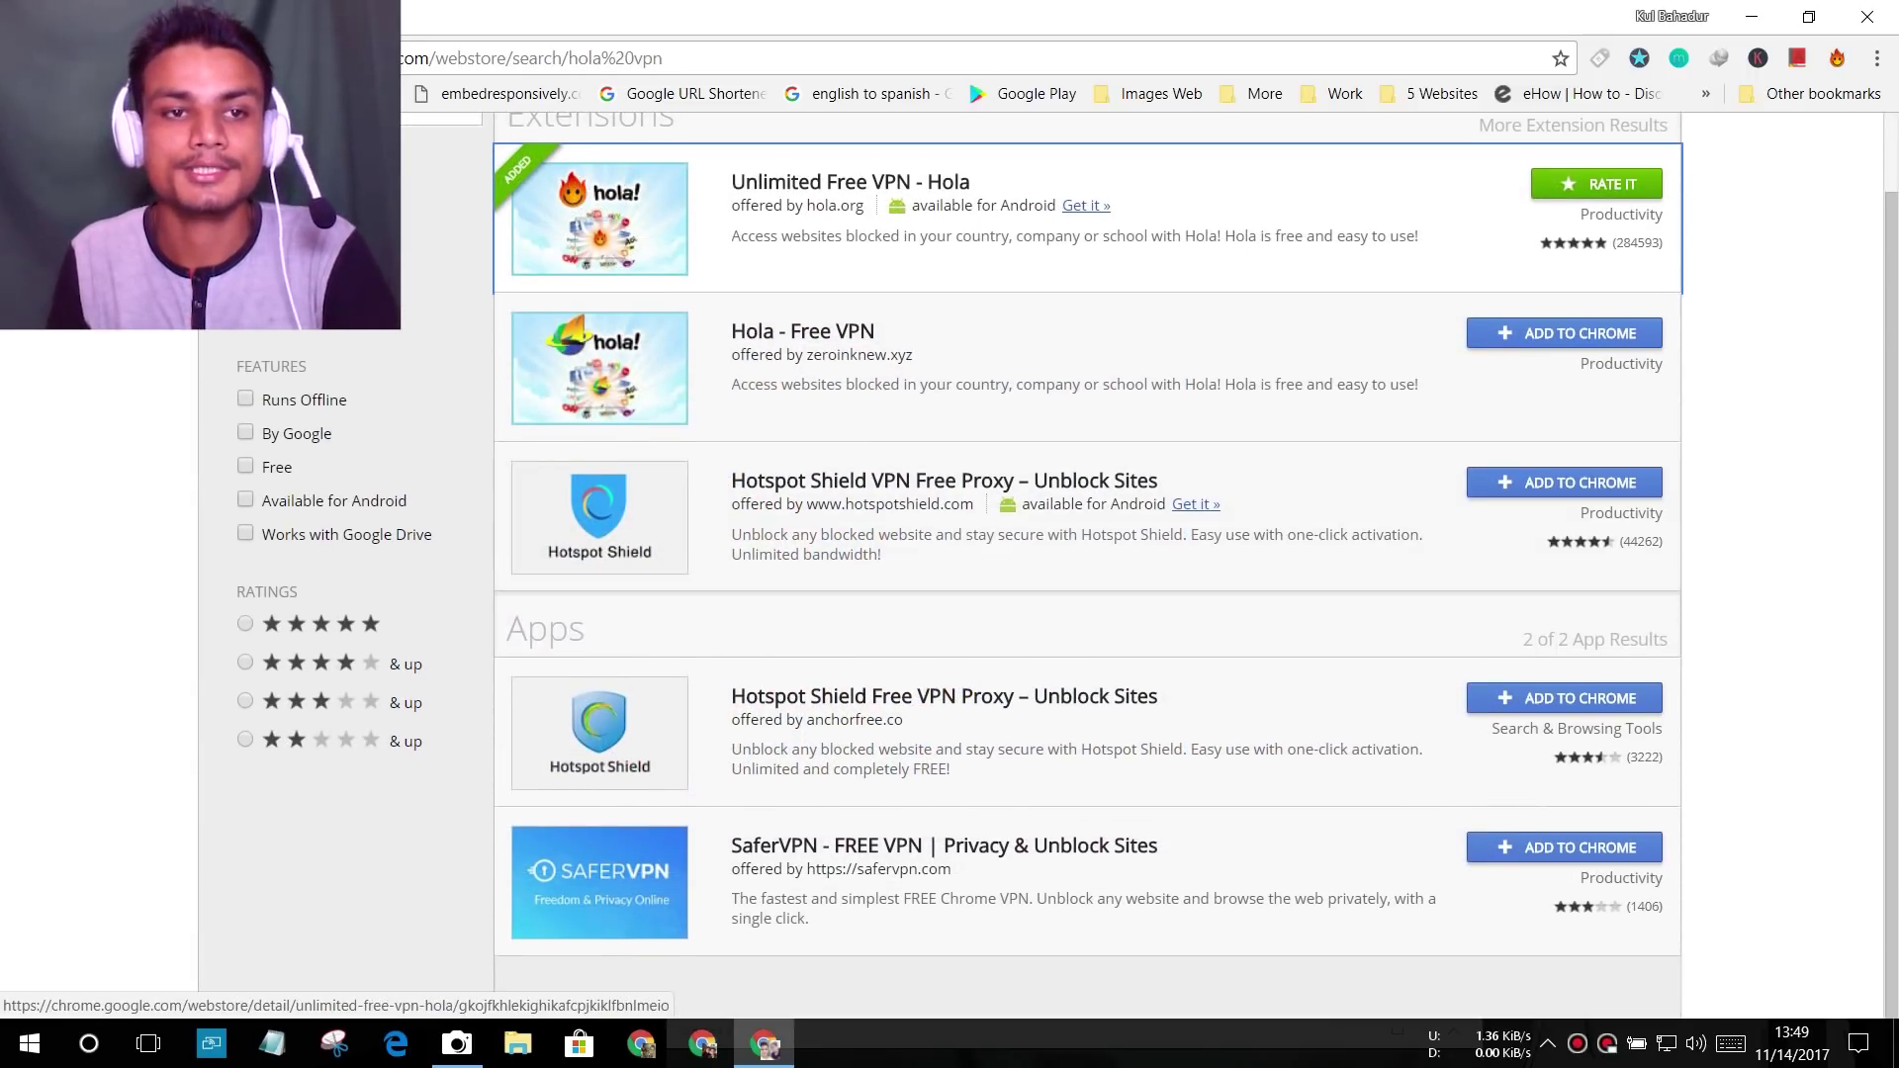
{"action": "scroll", "coordinate": [1088, 259], "scroll_direction": "up", "scroll_amount": 1}
- Search the web store for "vpn" and look through the extension and app results
{"action": "left_click", "coordinate": [346, 192]}
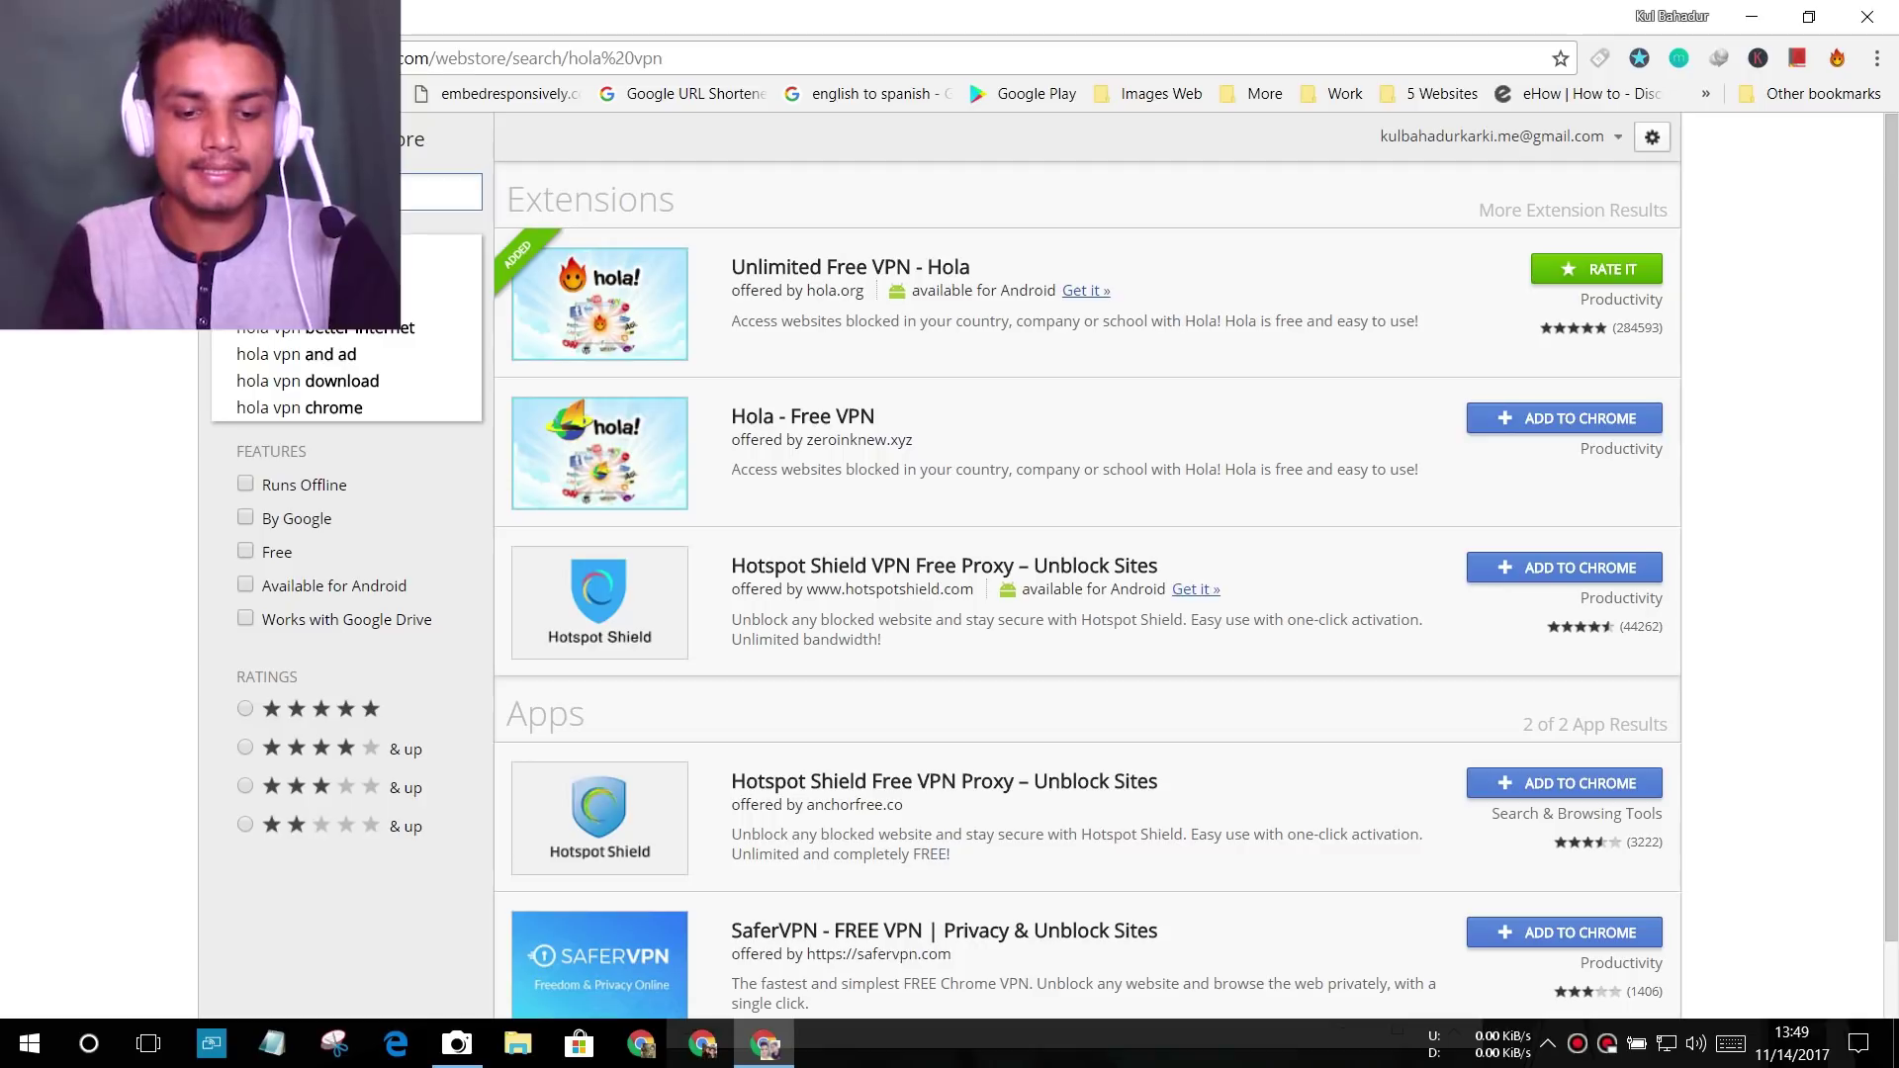
{"action": "type", "text": "vpn"}
{"action": "key", "text": "Return"}
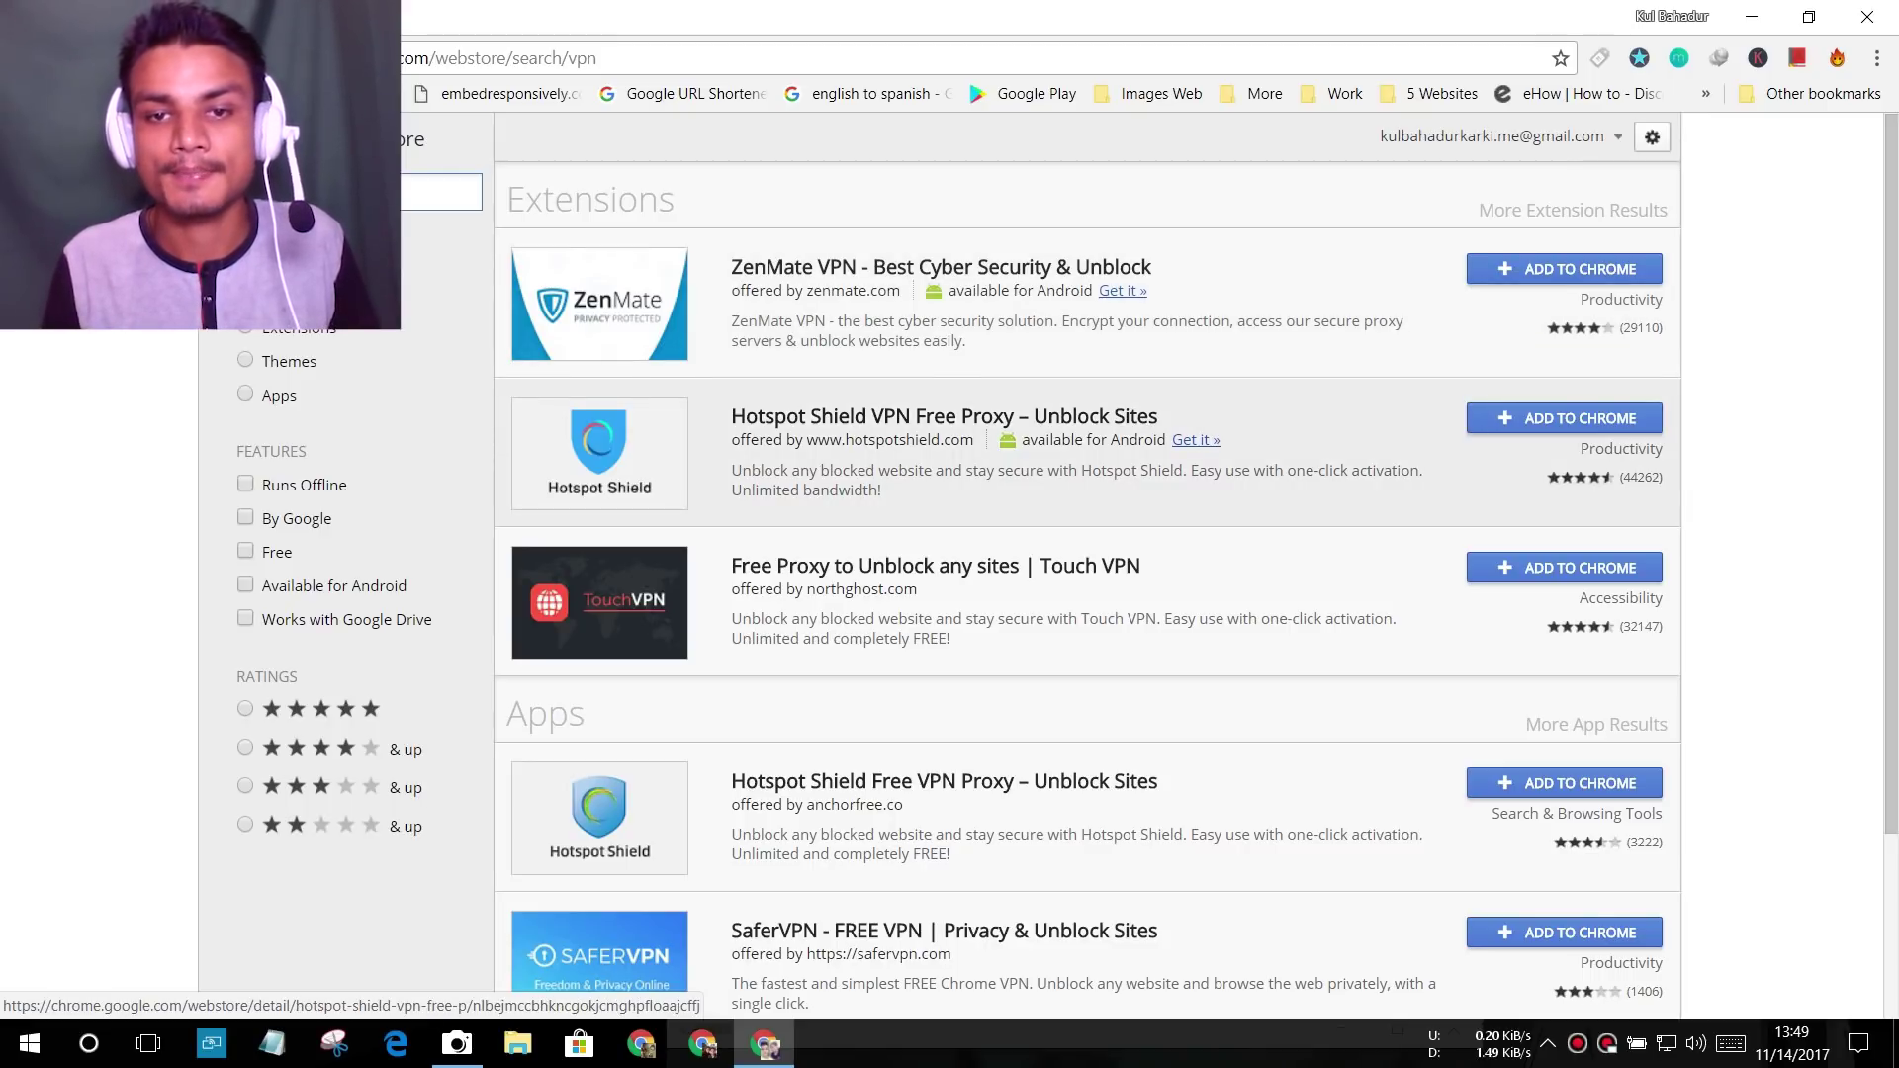
{"action": "scroll", "coordinate": [1088, 564], "scroll_direction": "down", "scroll_amount": 2}
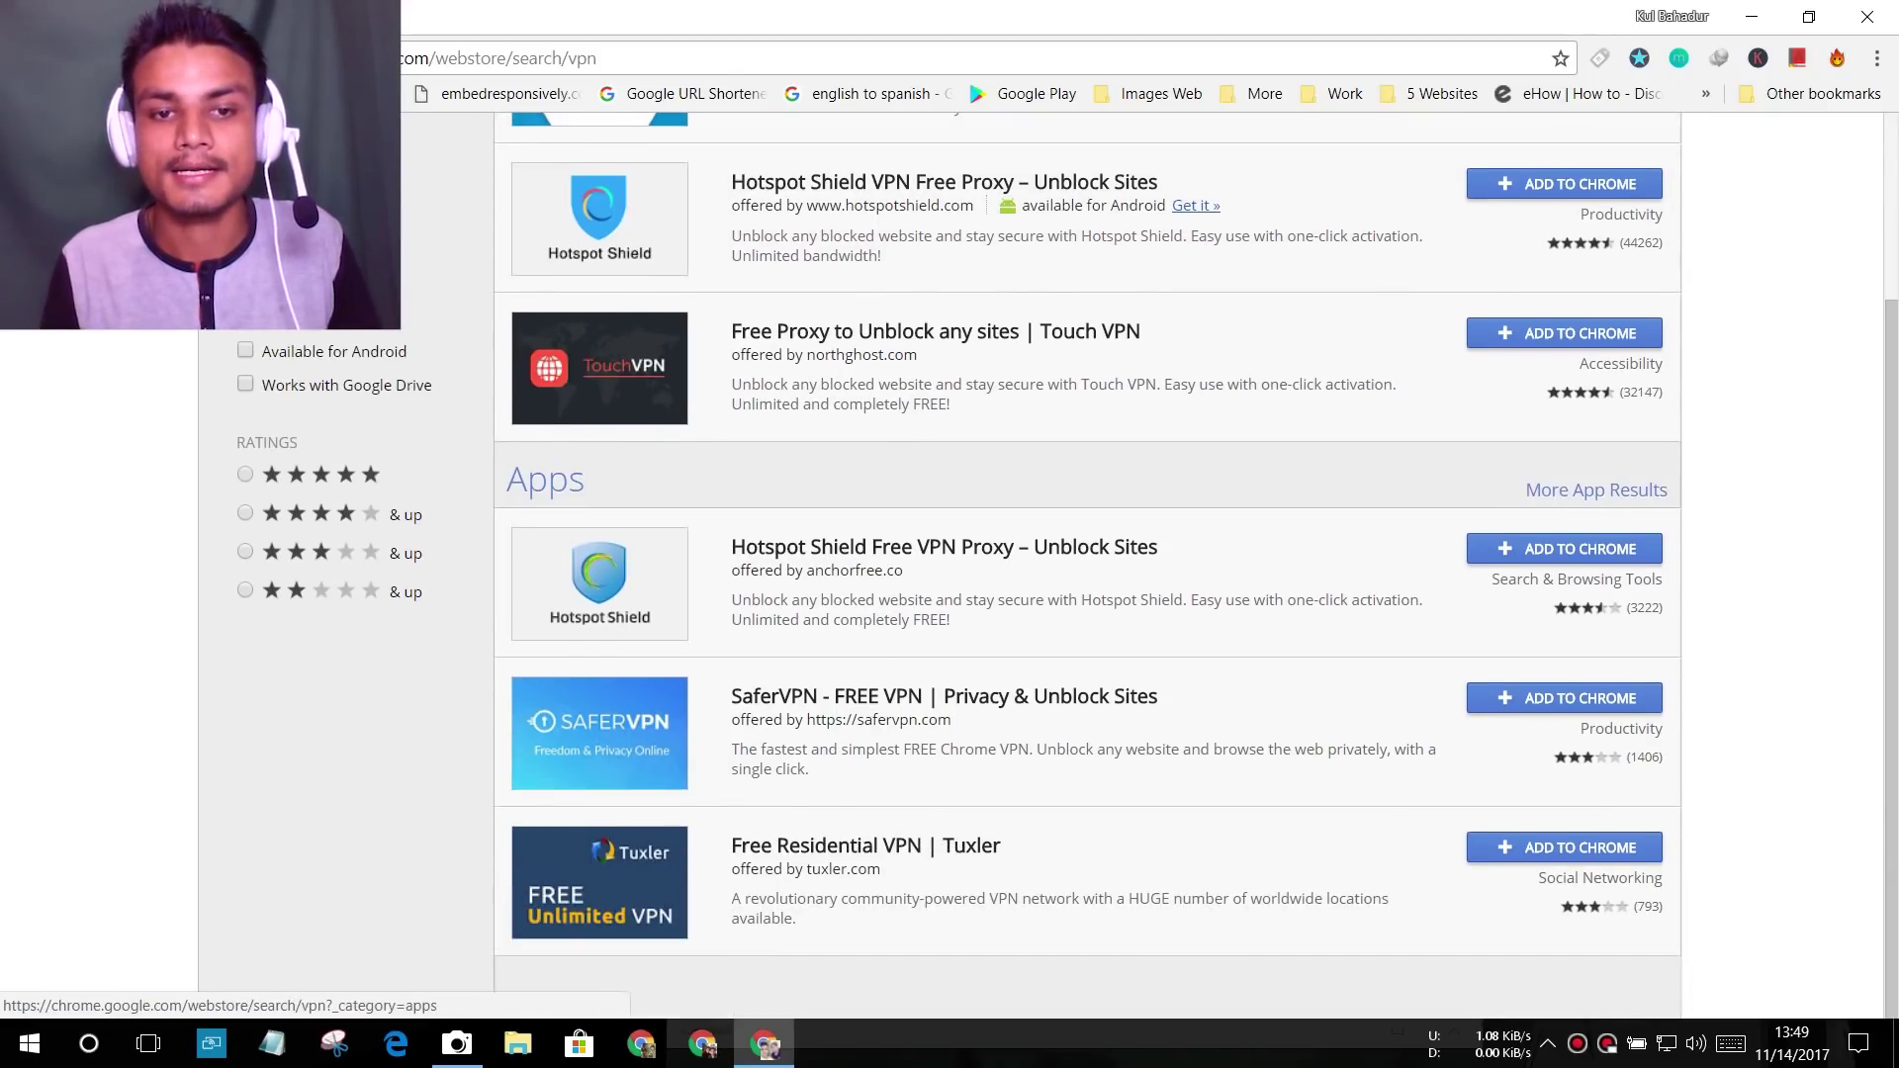
{"action": "scroll", "coordinate": [1088, 583], "scroll_direction": "up", "scroll_amount": 2}
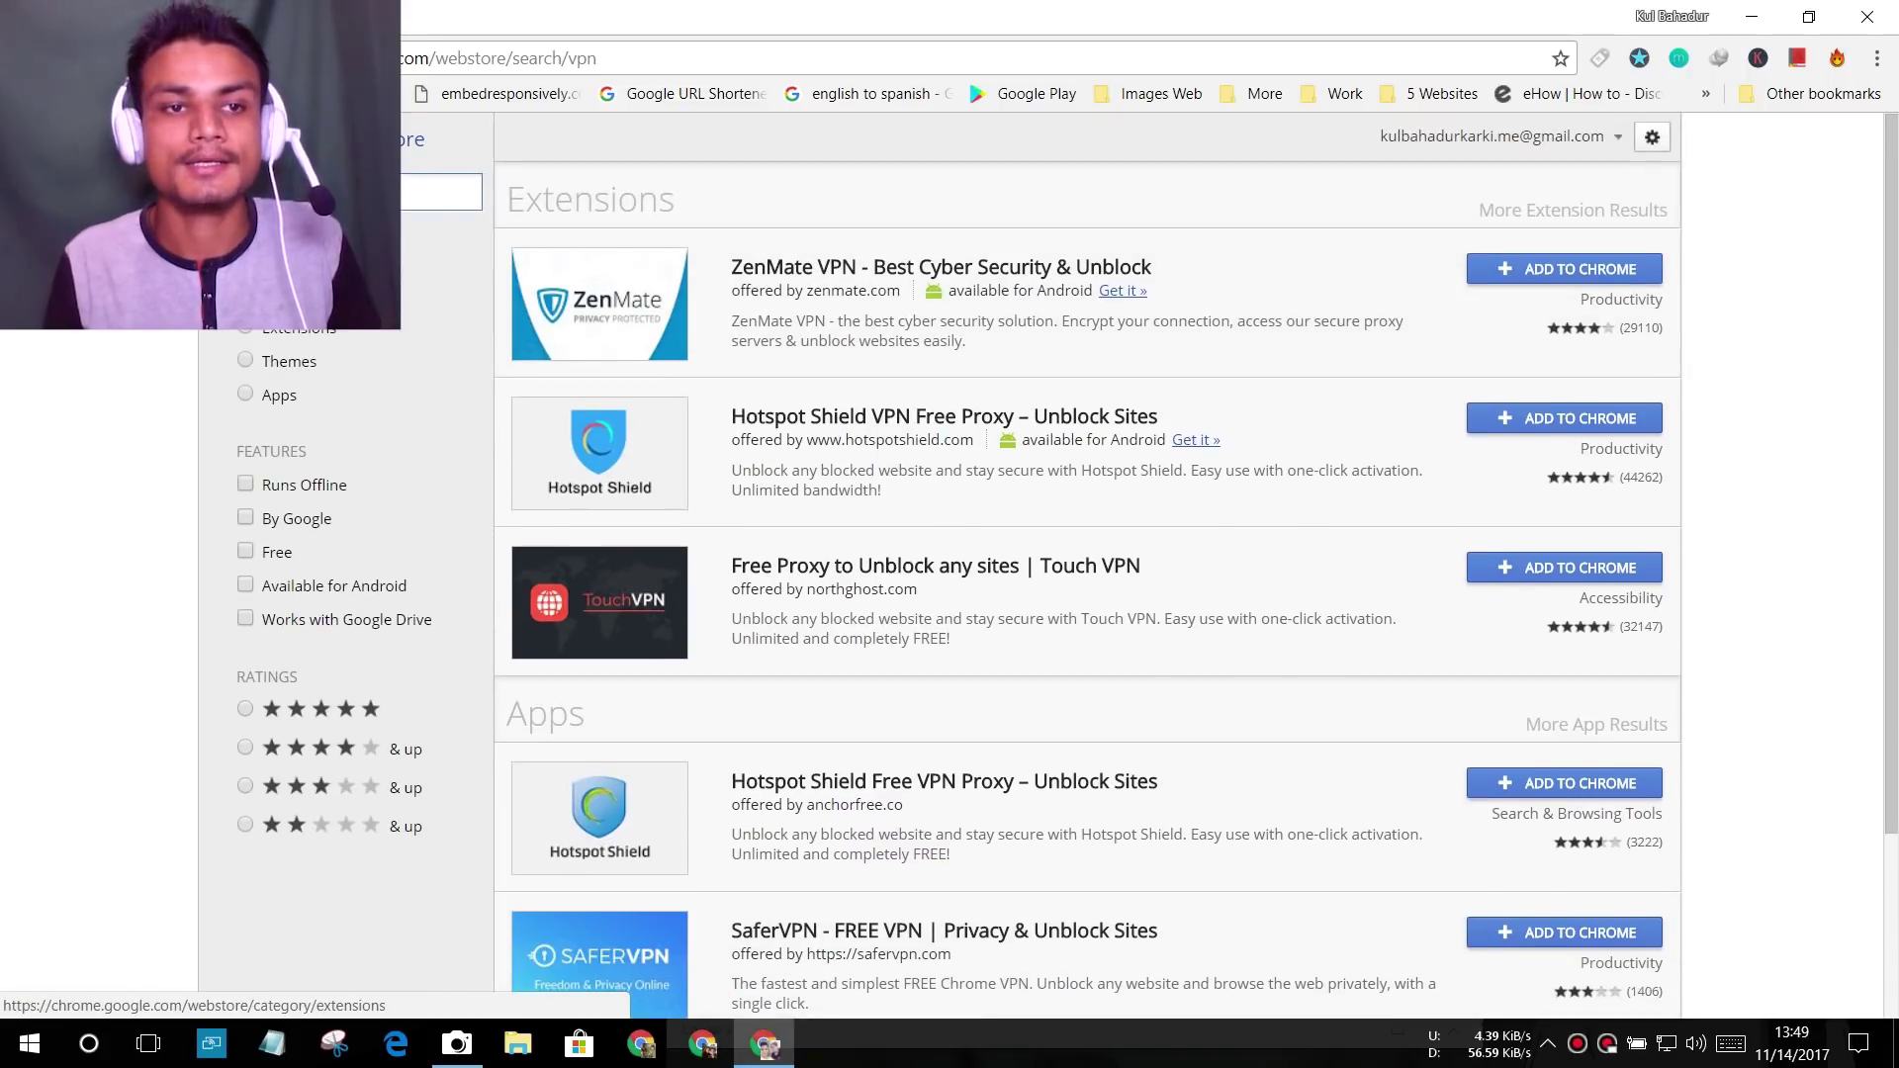
{"action": "scroll", "coordinate": [336, 594], "scroll_direction": "down", "scroll_amount": 1}
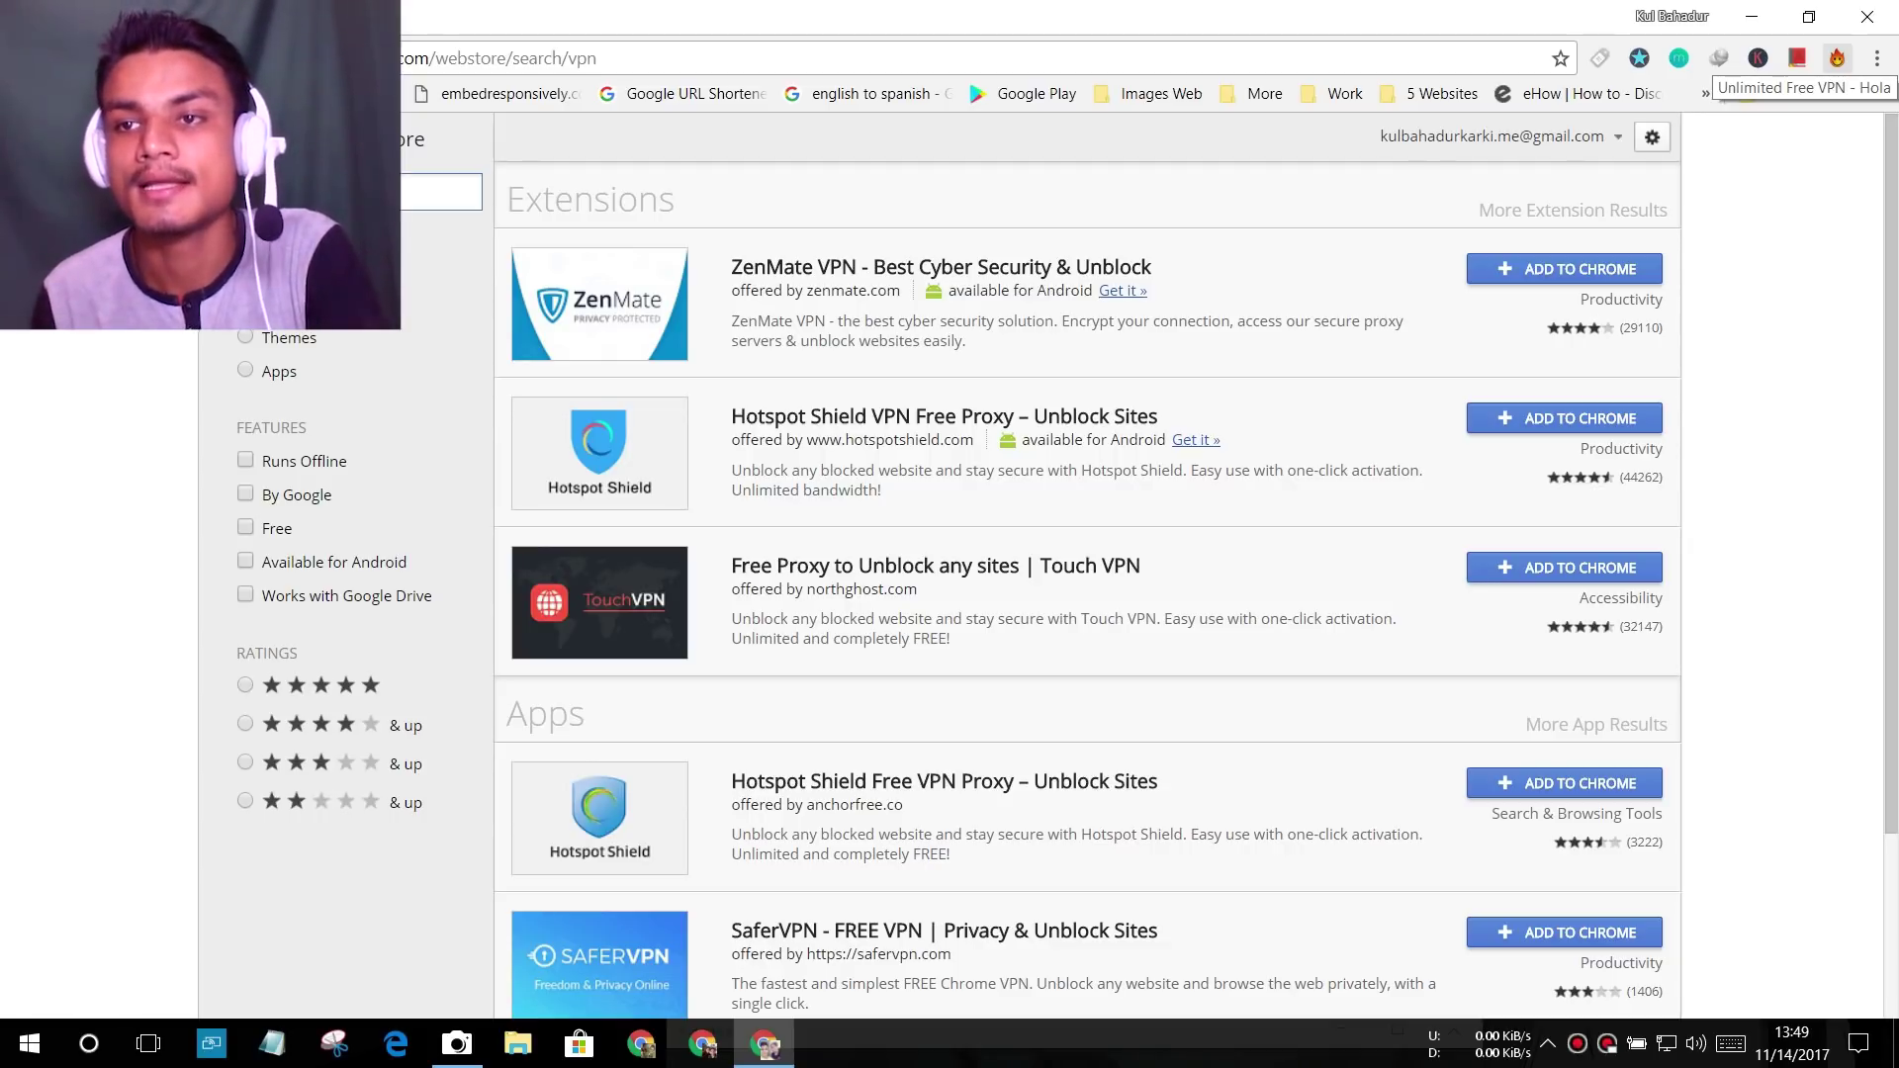
- Open the installed Hola VPN extension and browse its full list of selectable countries
{"action": "left_click", "coordinate": [1837, 58]}
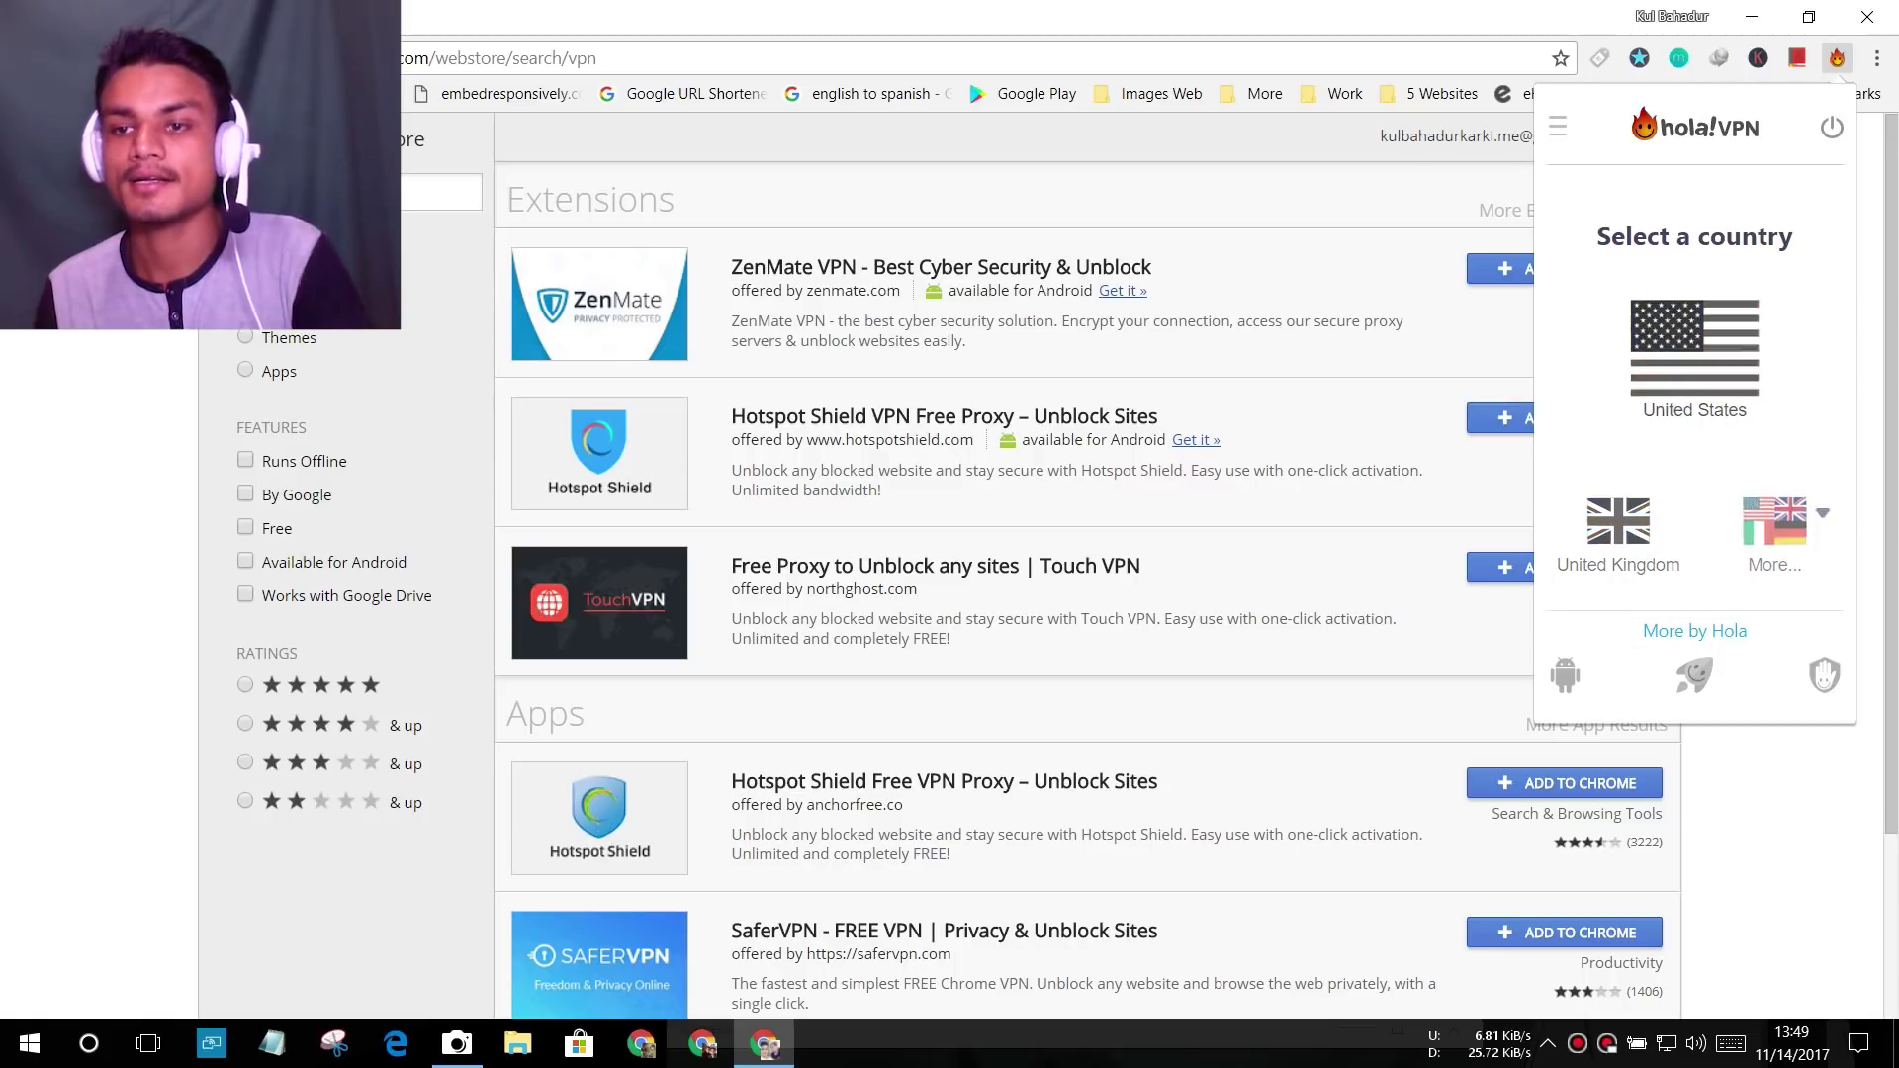
{"action": "left_click", "coordinate": [1775, 522]}
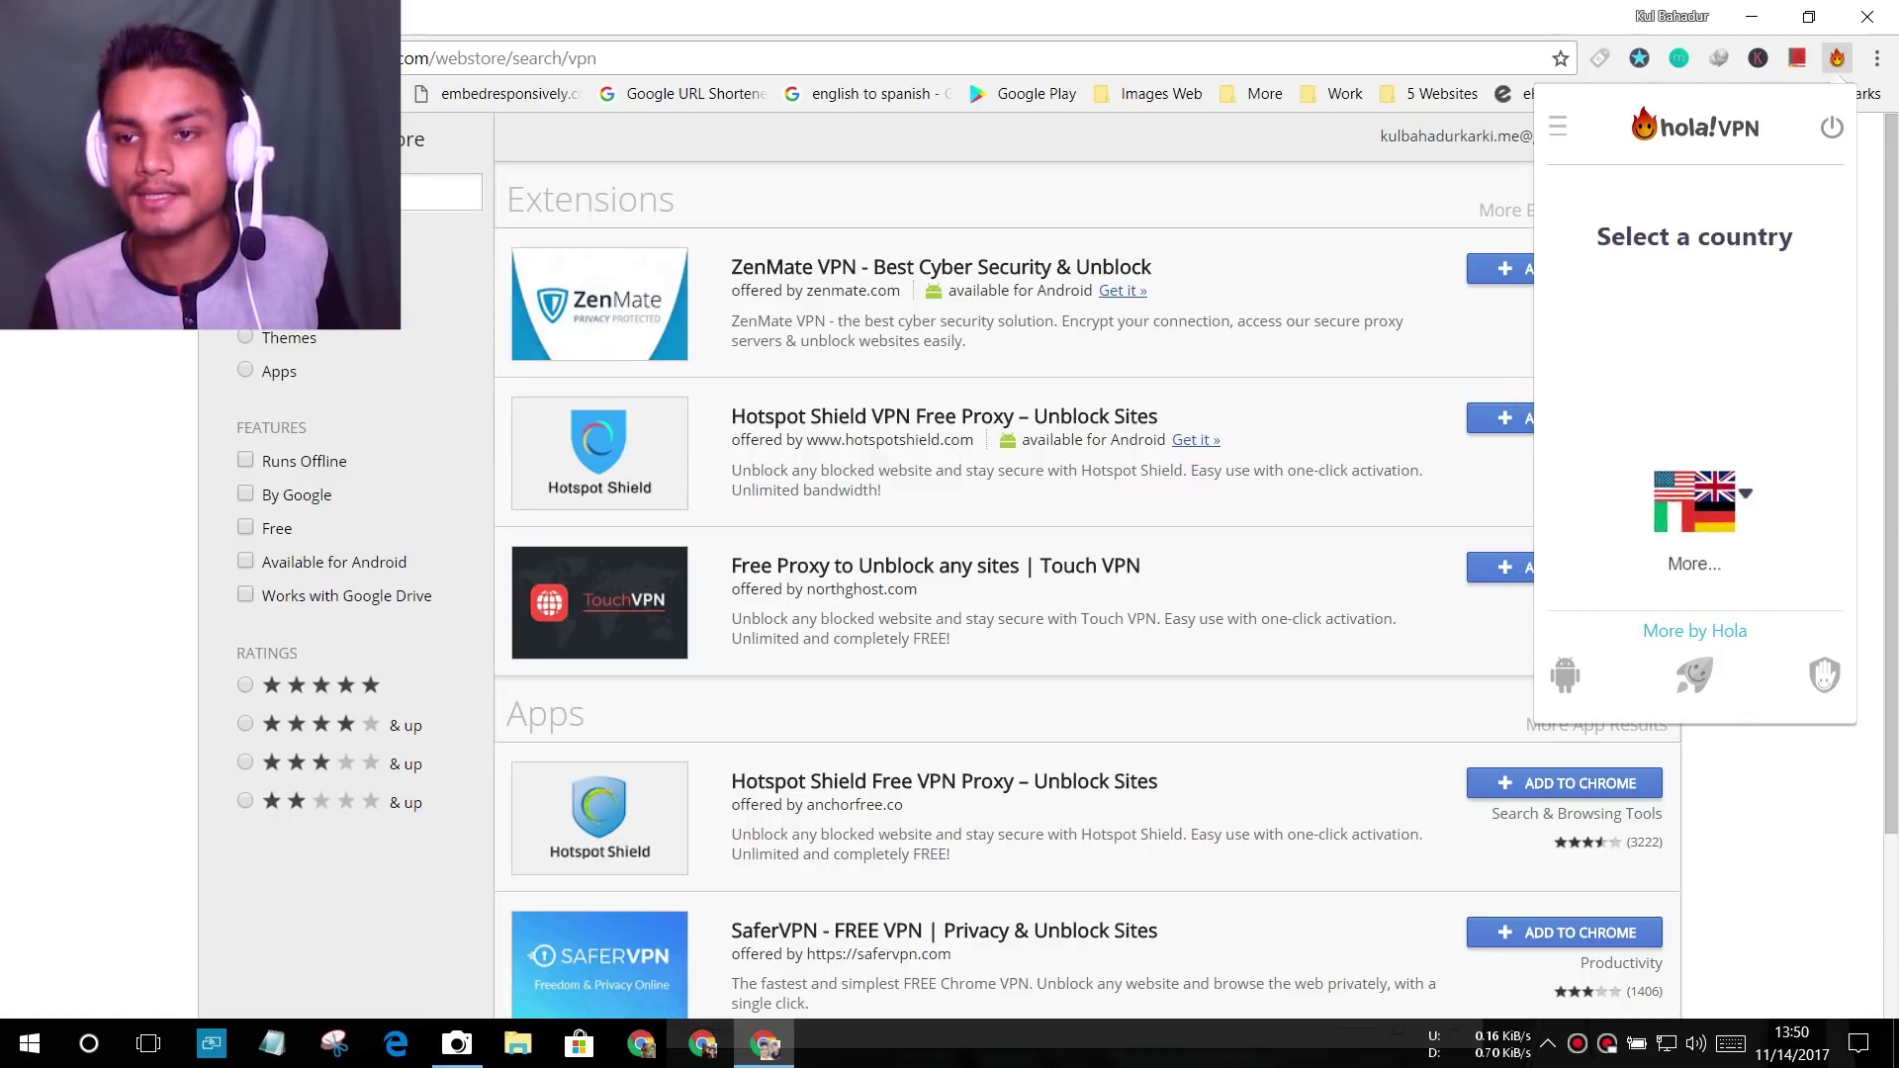
{"action": "scroll", "coordinate": [1682, 589], "scroll_direction": "down", "scroll_amount": 10}
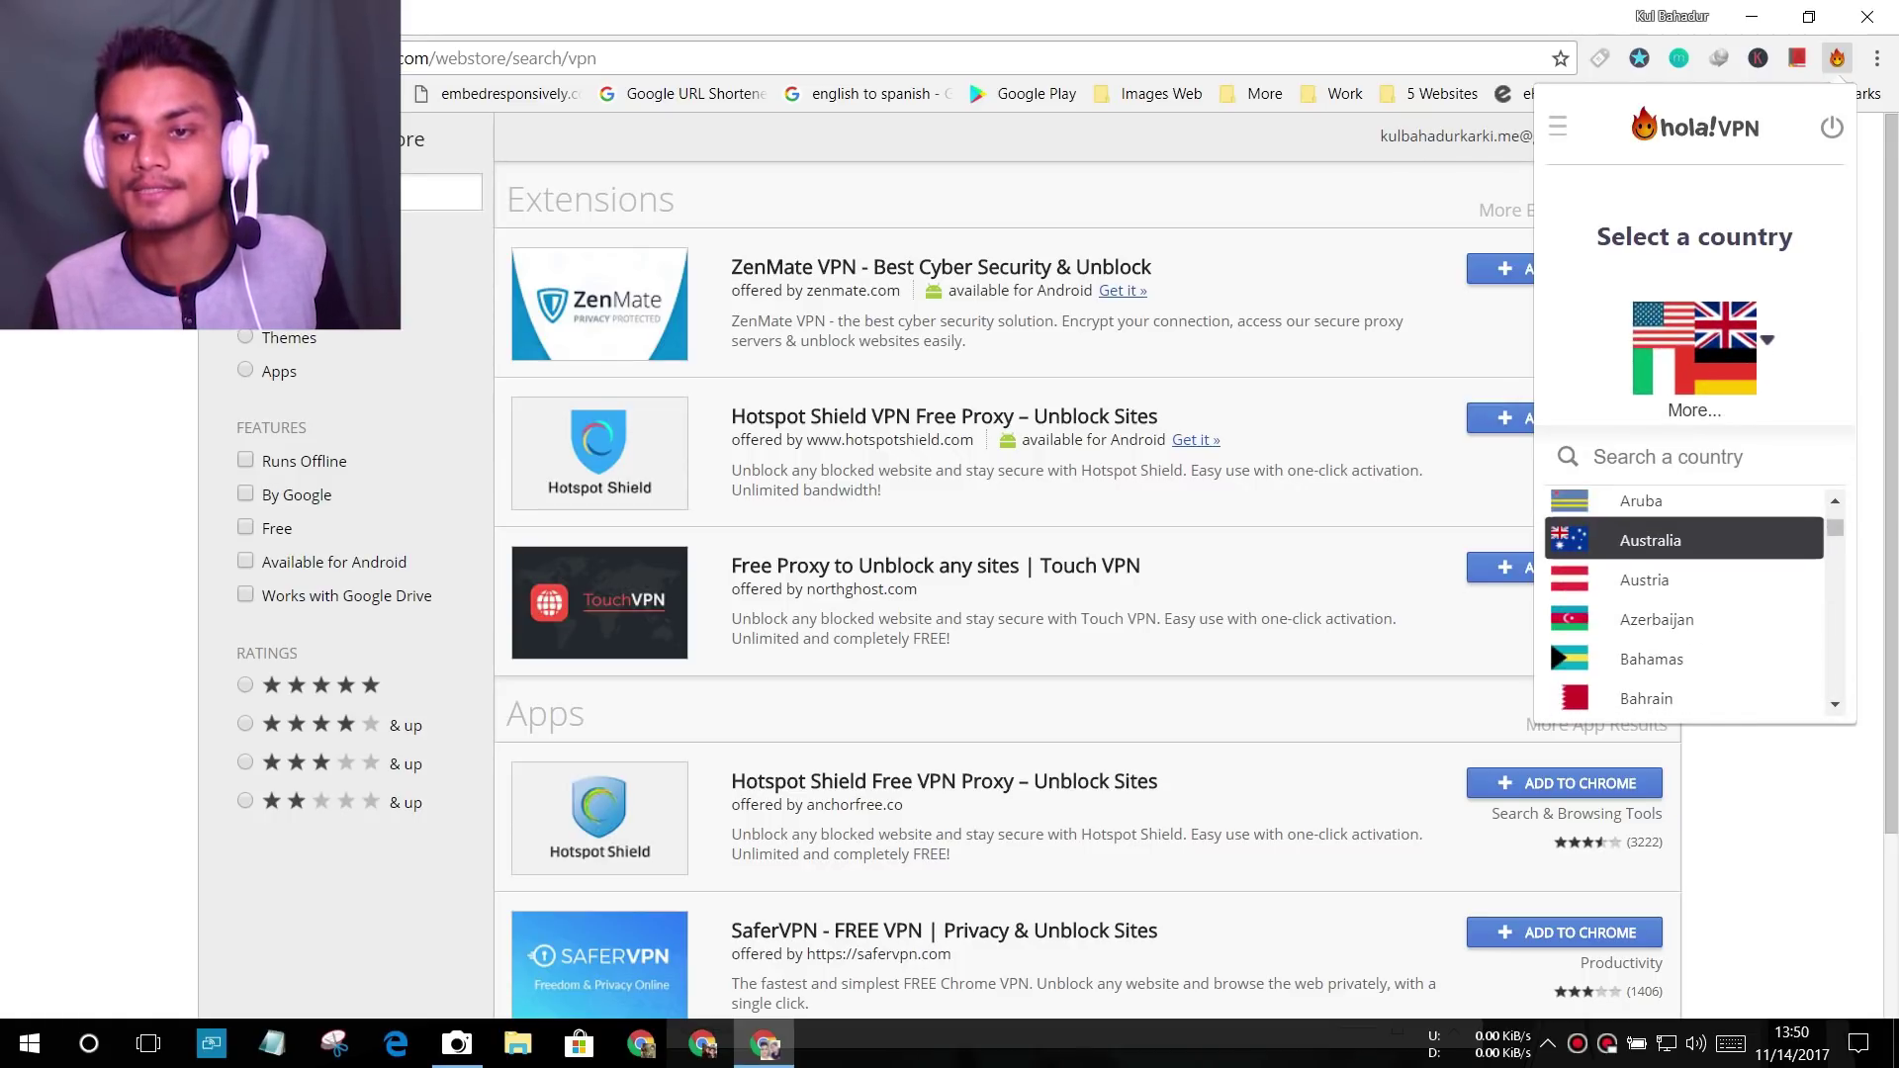
{"action": "scroll", "coordinate": [1682, 594], "scroll_direction": "down", "scroll_amount": 15}
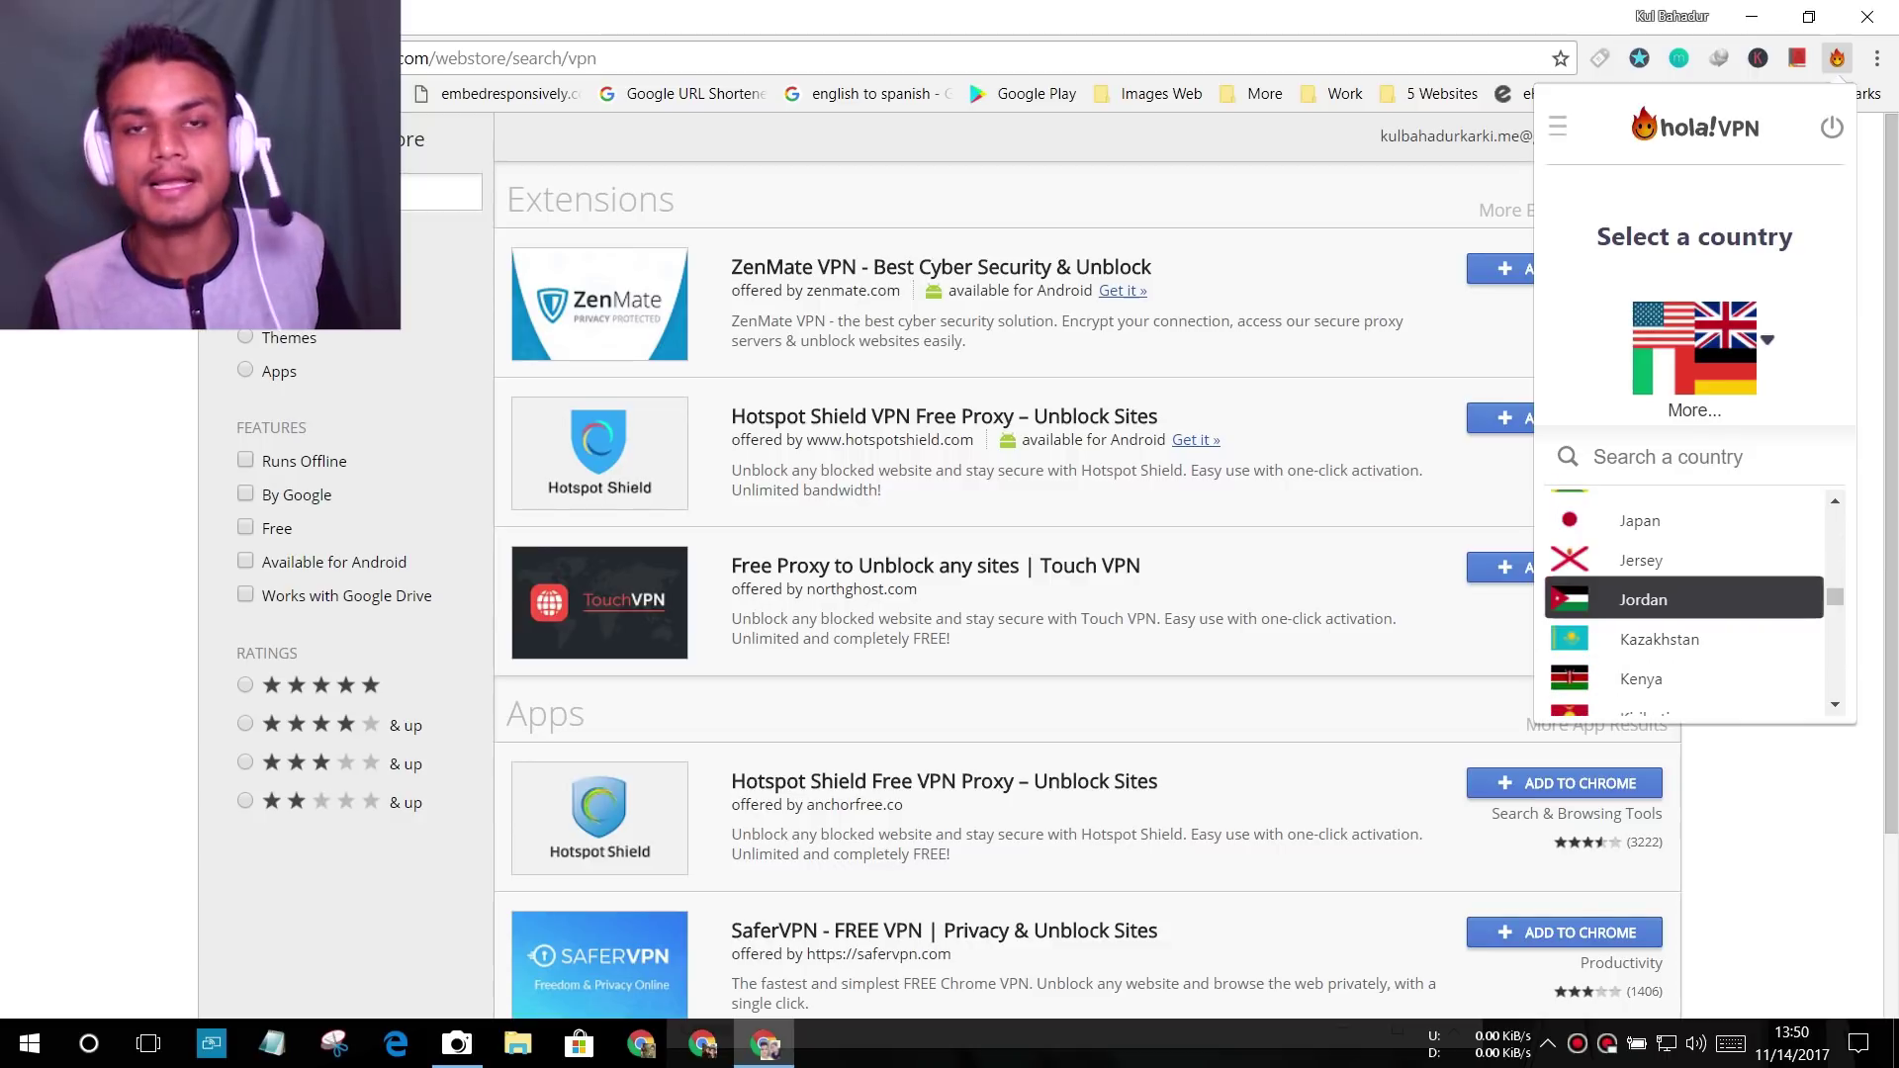
{"action": "scroll", "coordinate": [1682, 594], "scroll_direction": "down", "scroll_amount": 3}
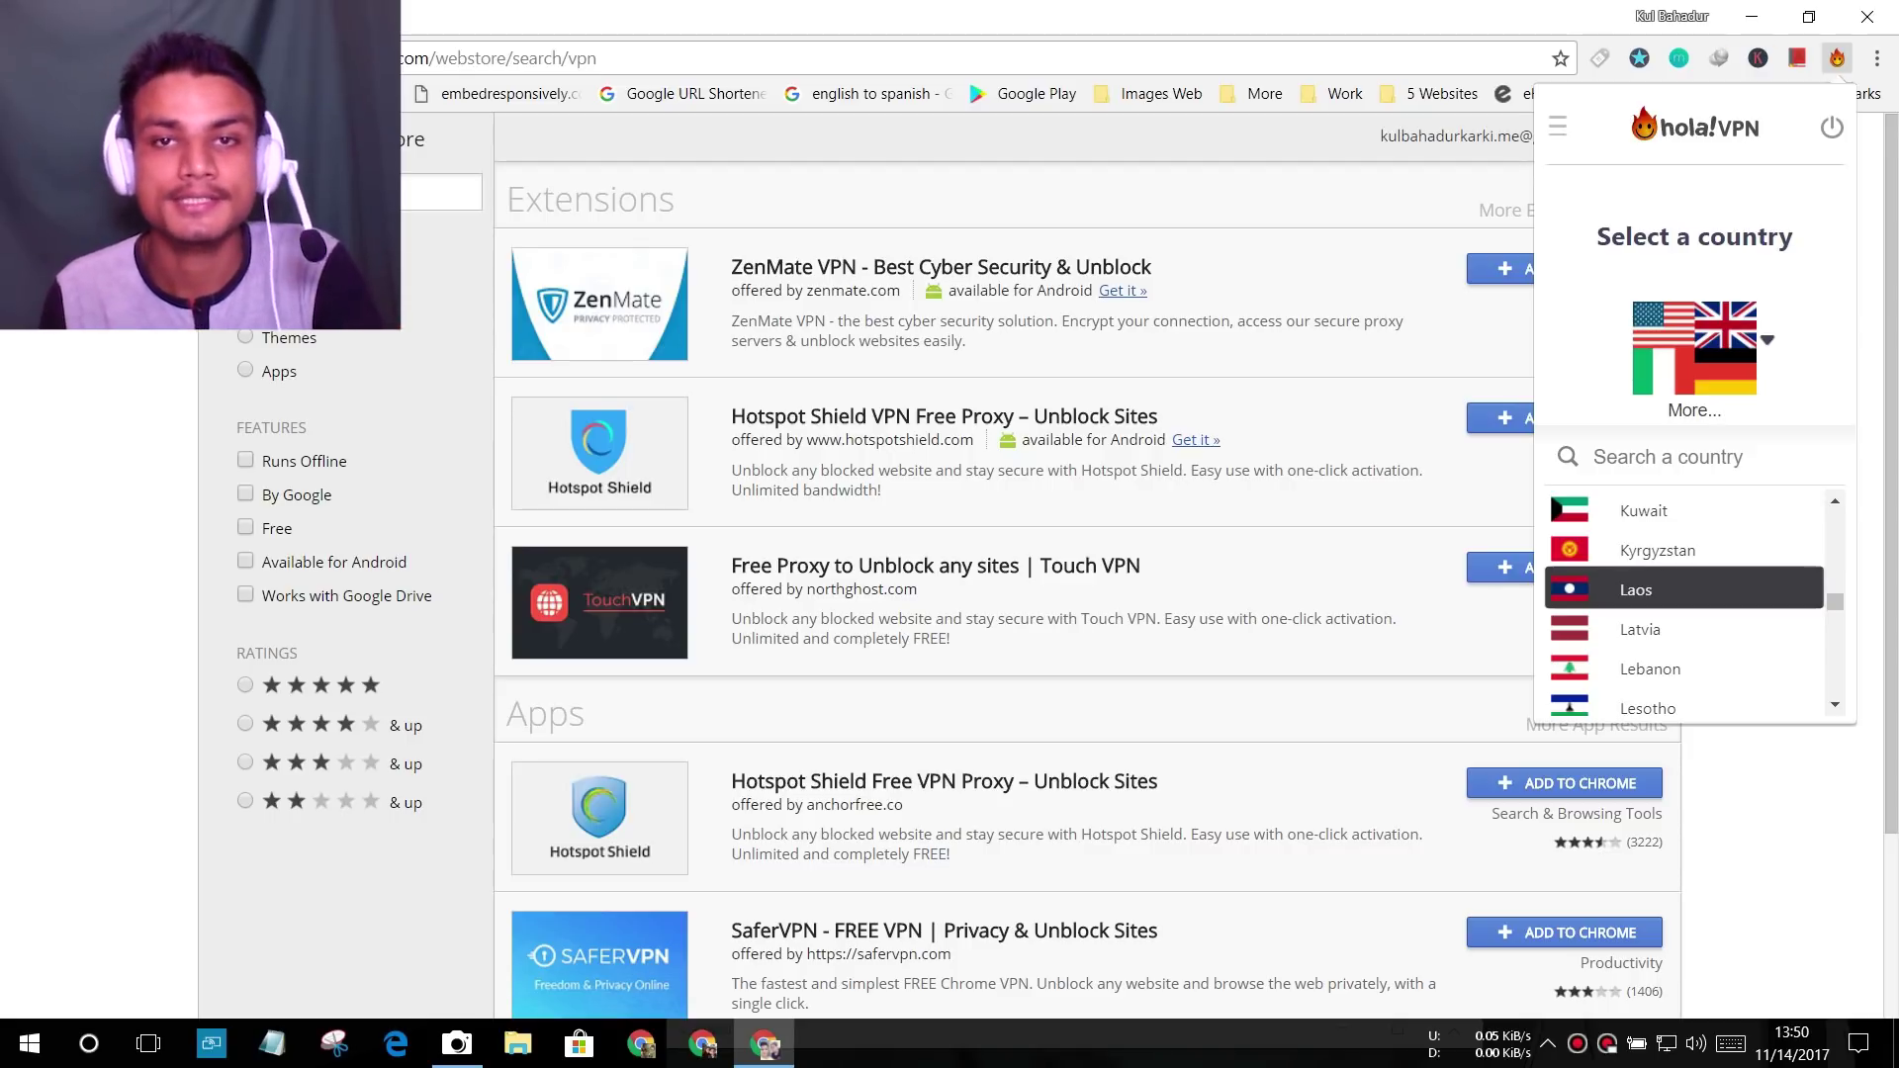
{"action": "scroll", "coordinate": [1682, 583], "scroll_direction": "down", "scroll_amount": 3}
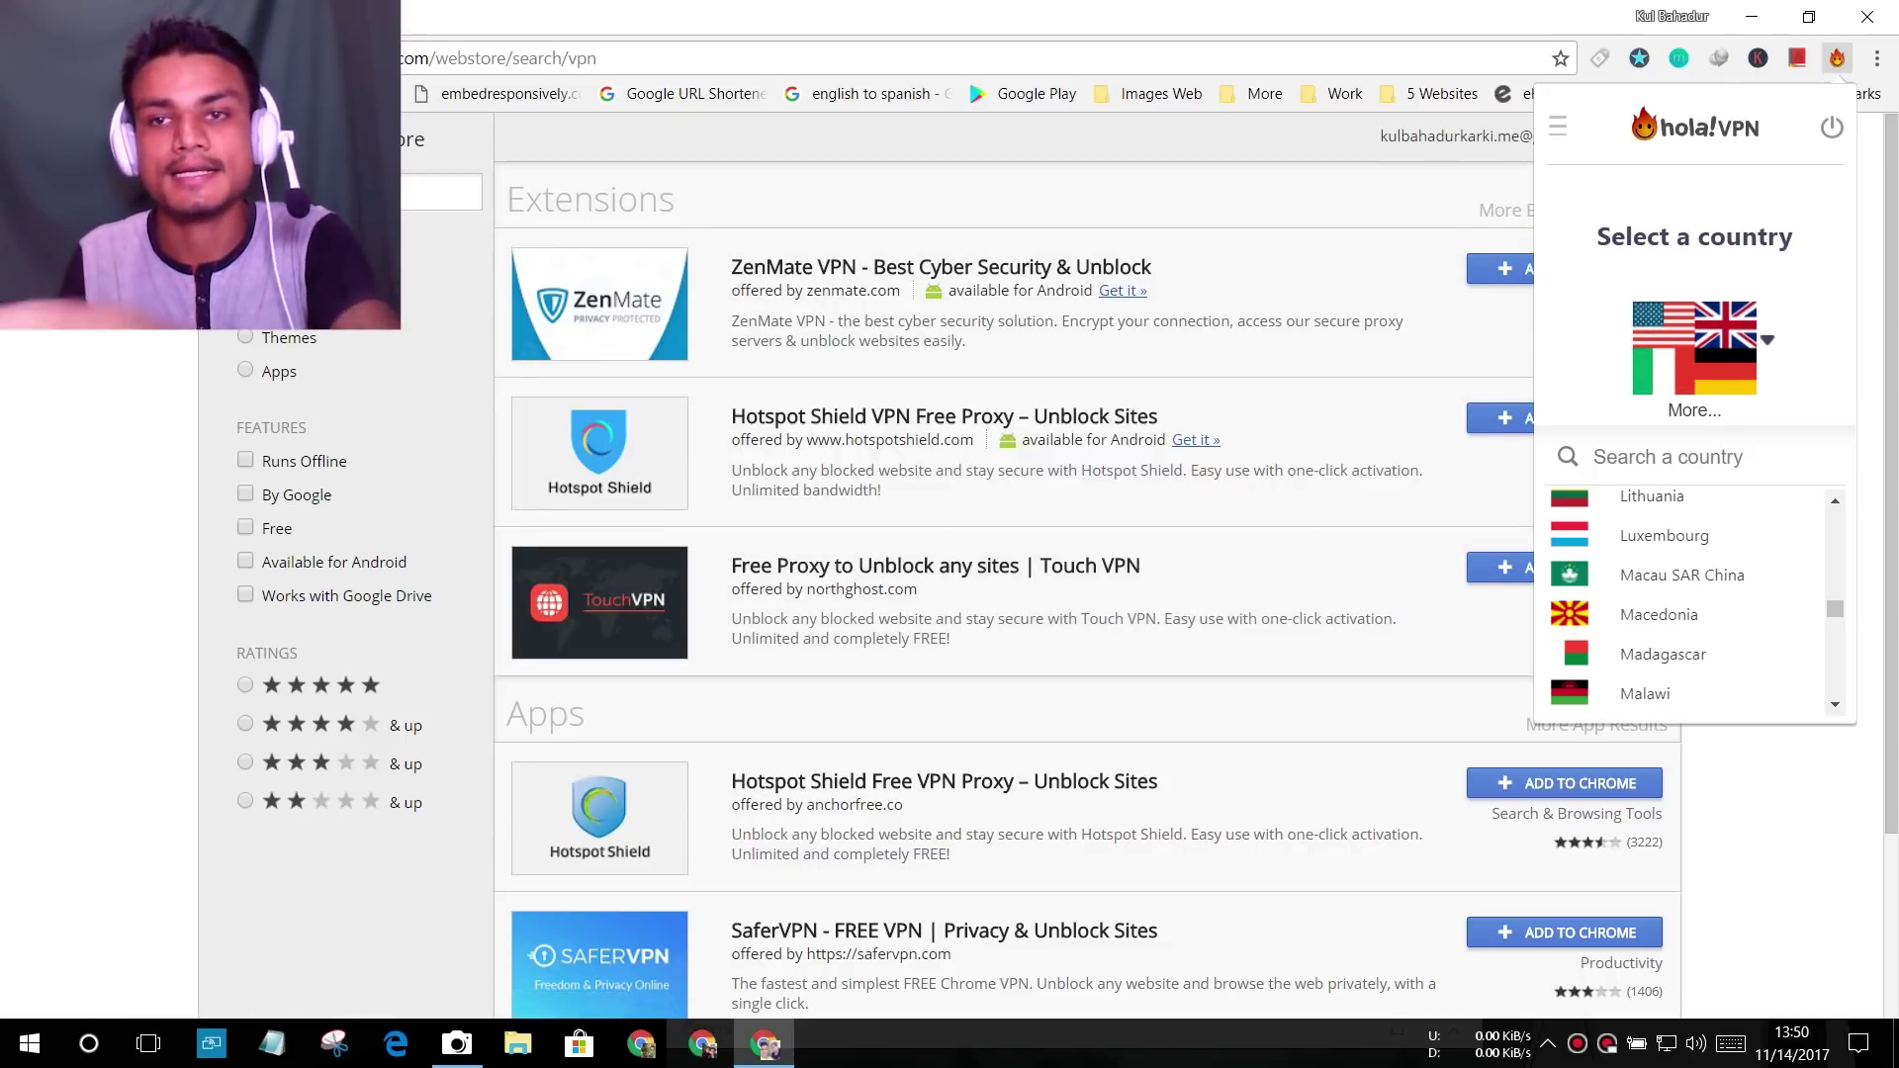
- Show all extension results for the "vpn" search, and close the browser window
{"action": "left_click", "coordinate": [1506, 209]}
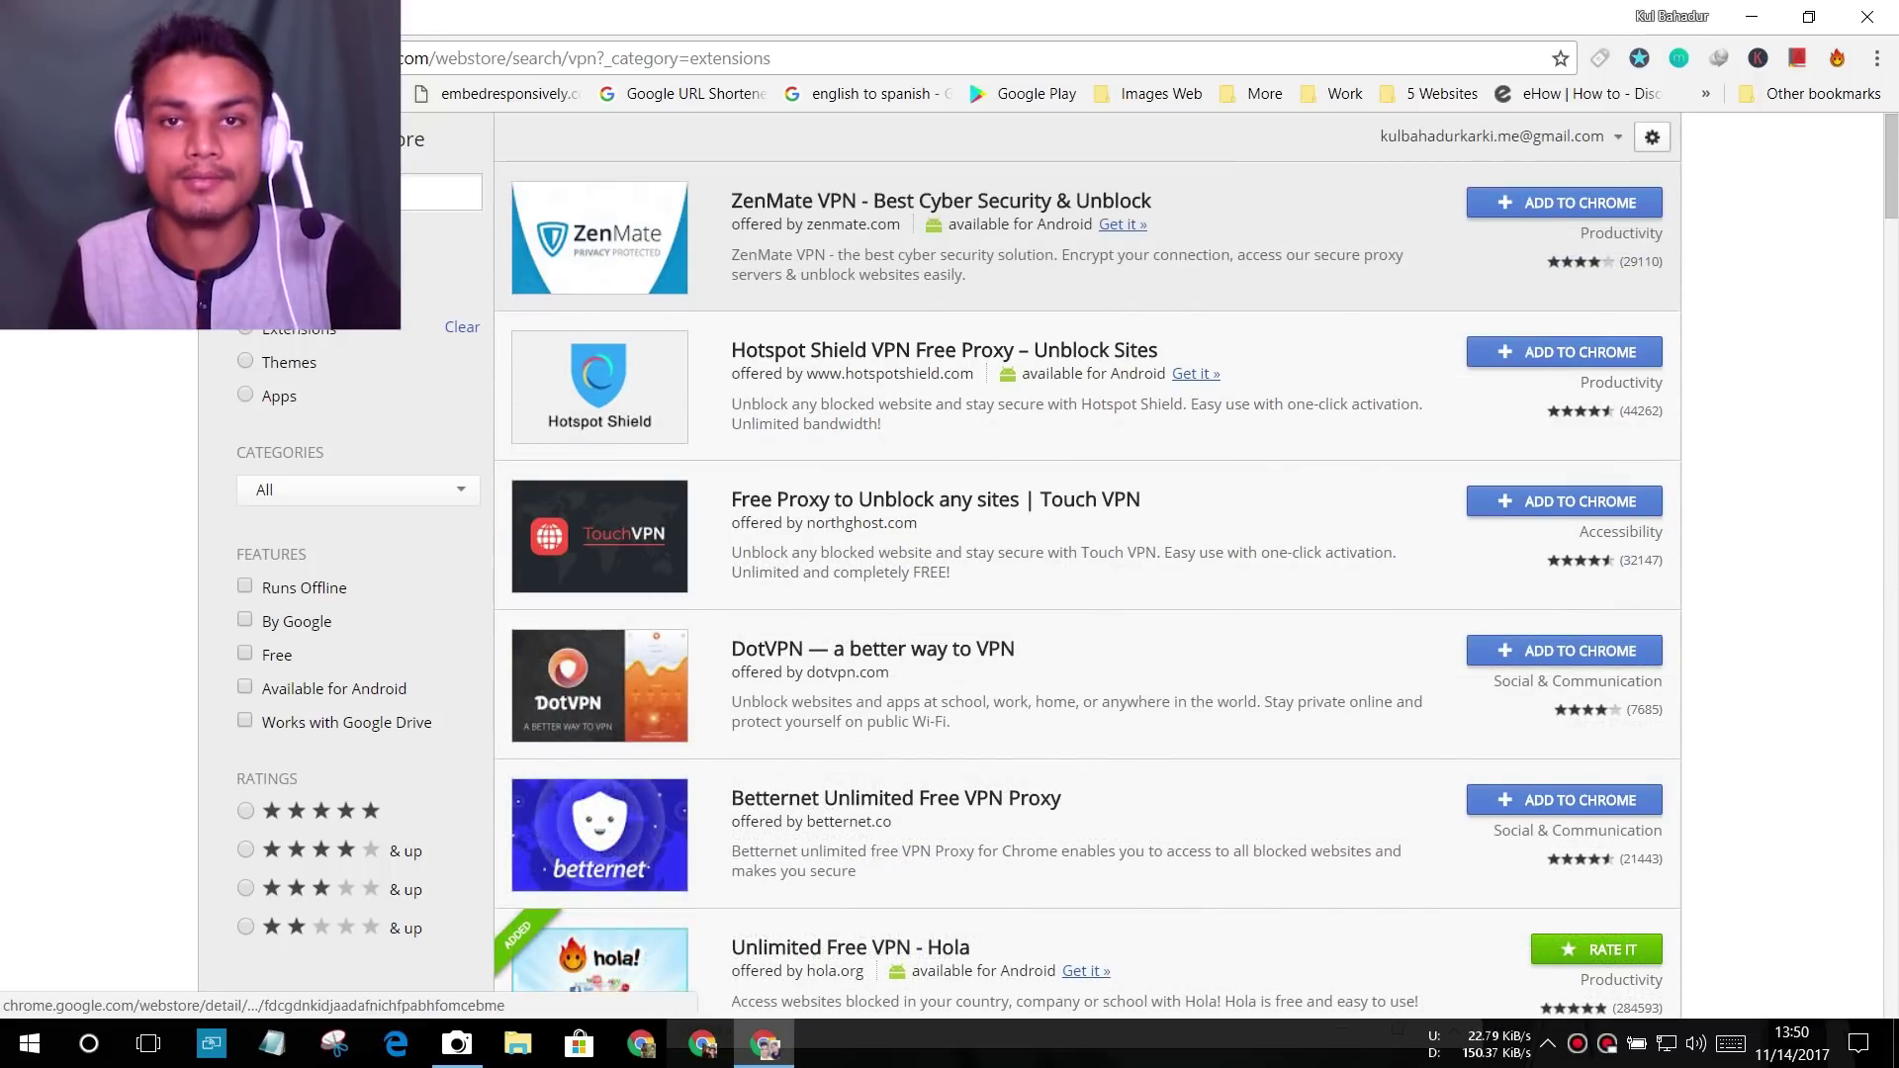
{"action": "left_click", "coordinate": [1867, 16]}
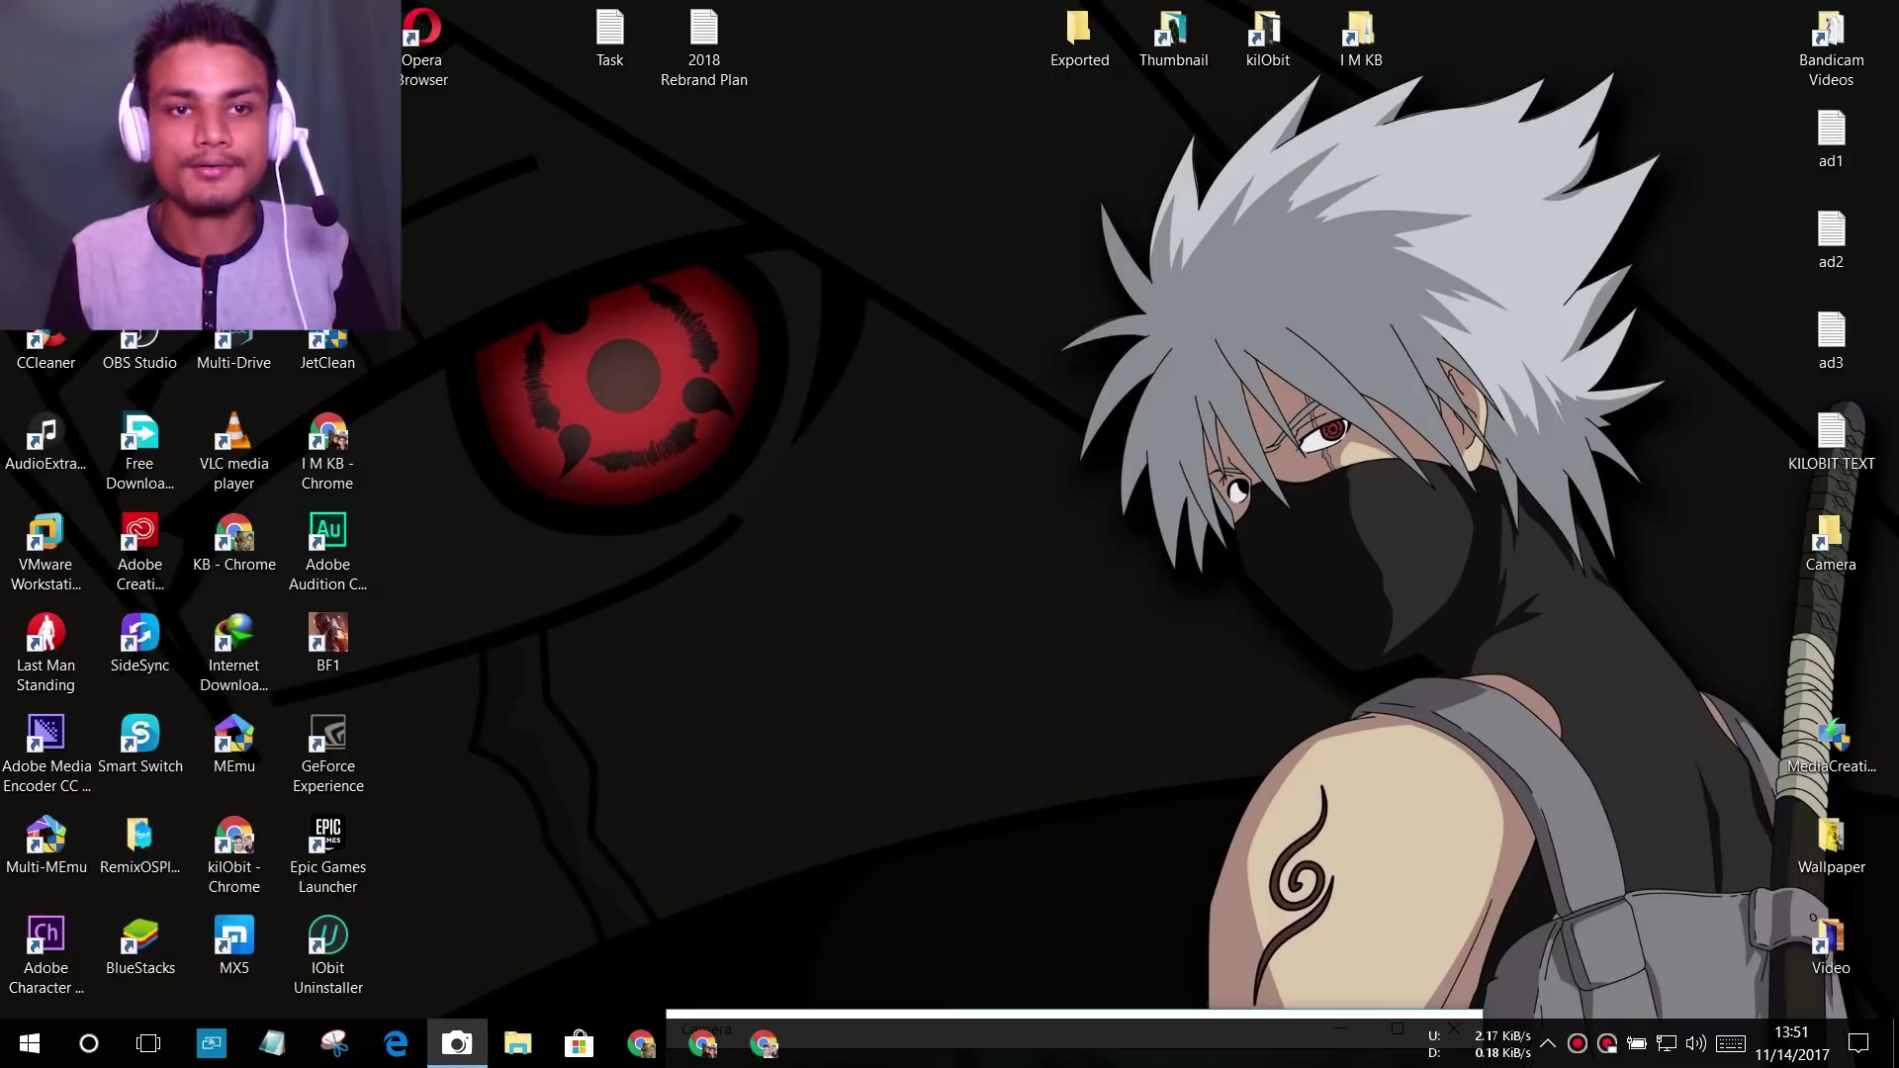
- Launch the Opera browser and enable the built-in VPN in its settings
{"action": "double_click", "coordinate": [422, 46]}
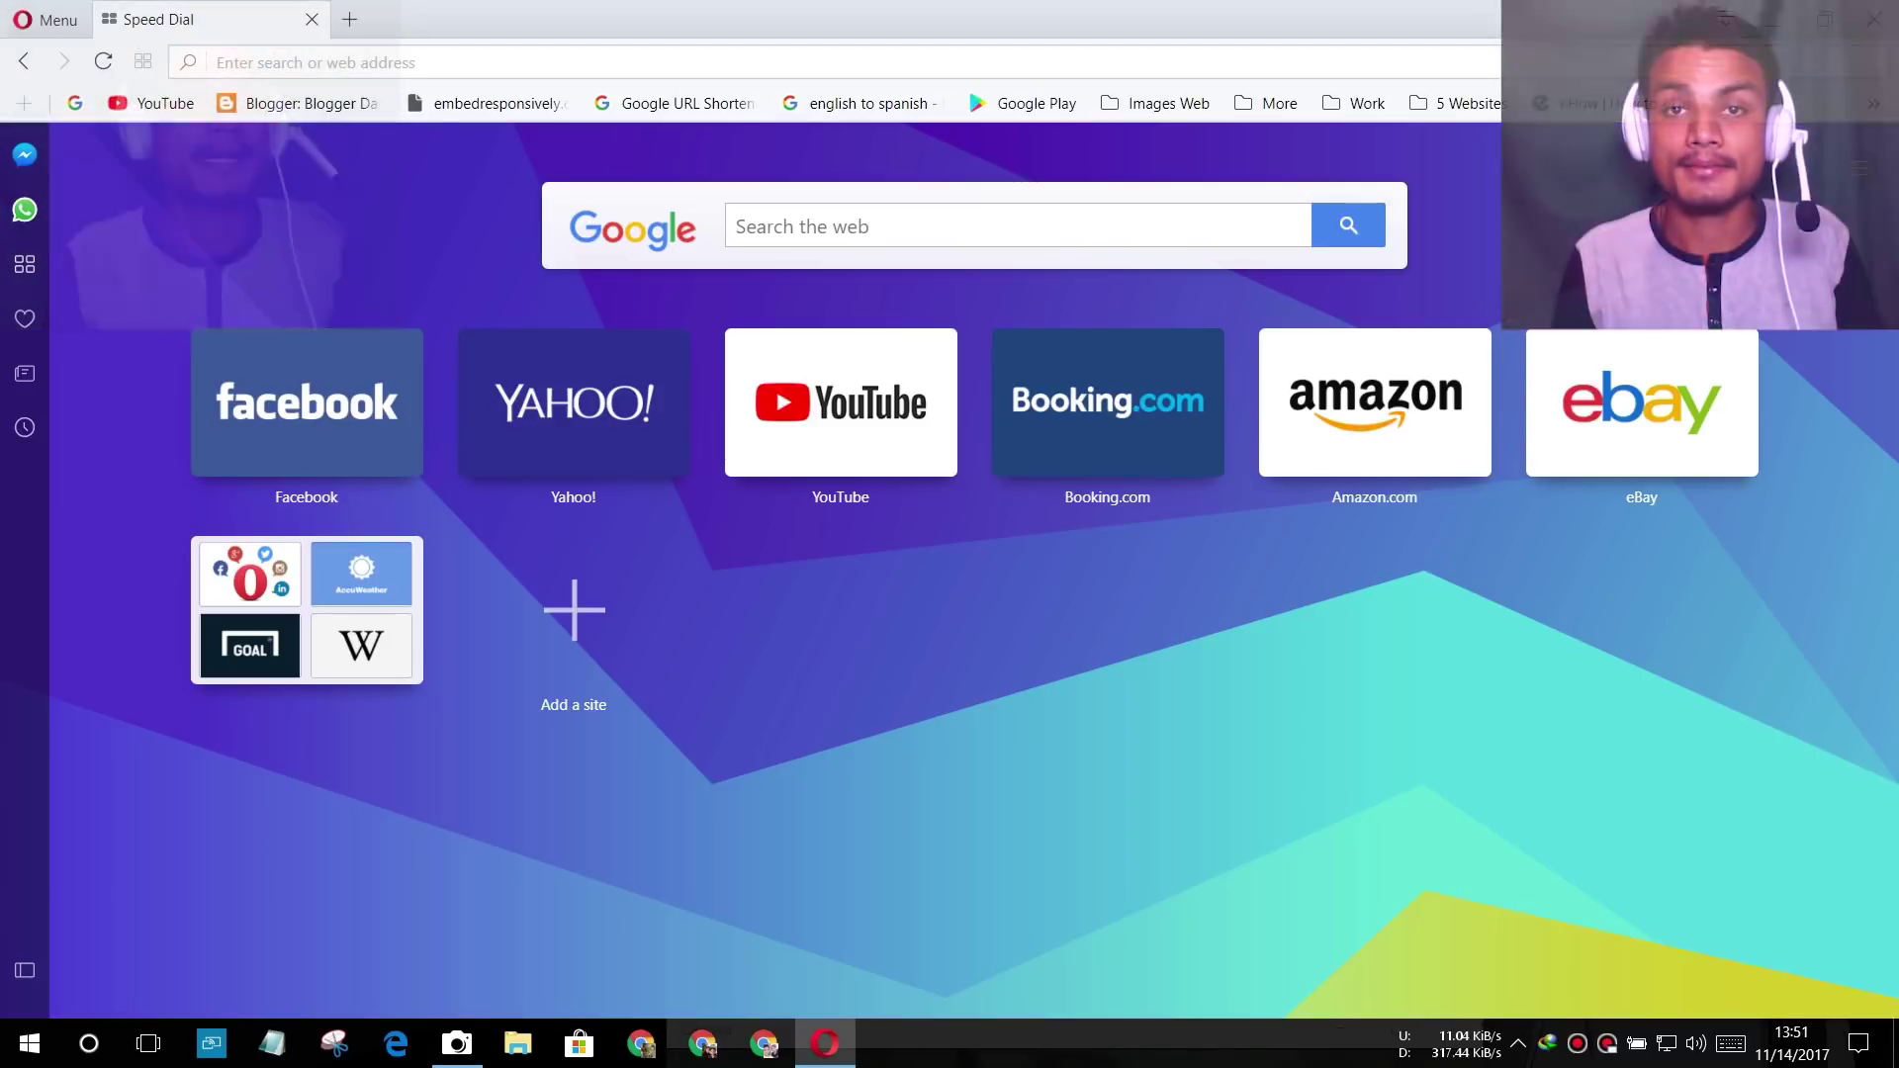
{"action": "left_click", "coordinate": [45, 20]}
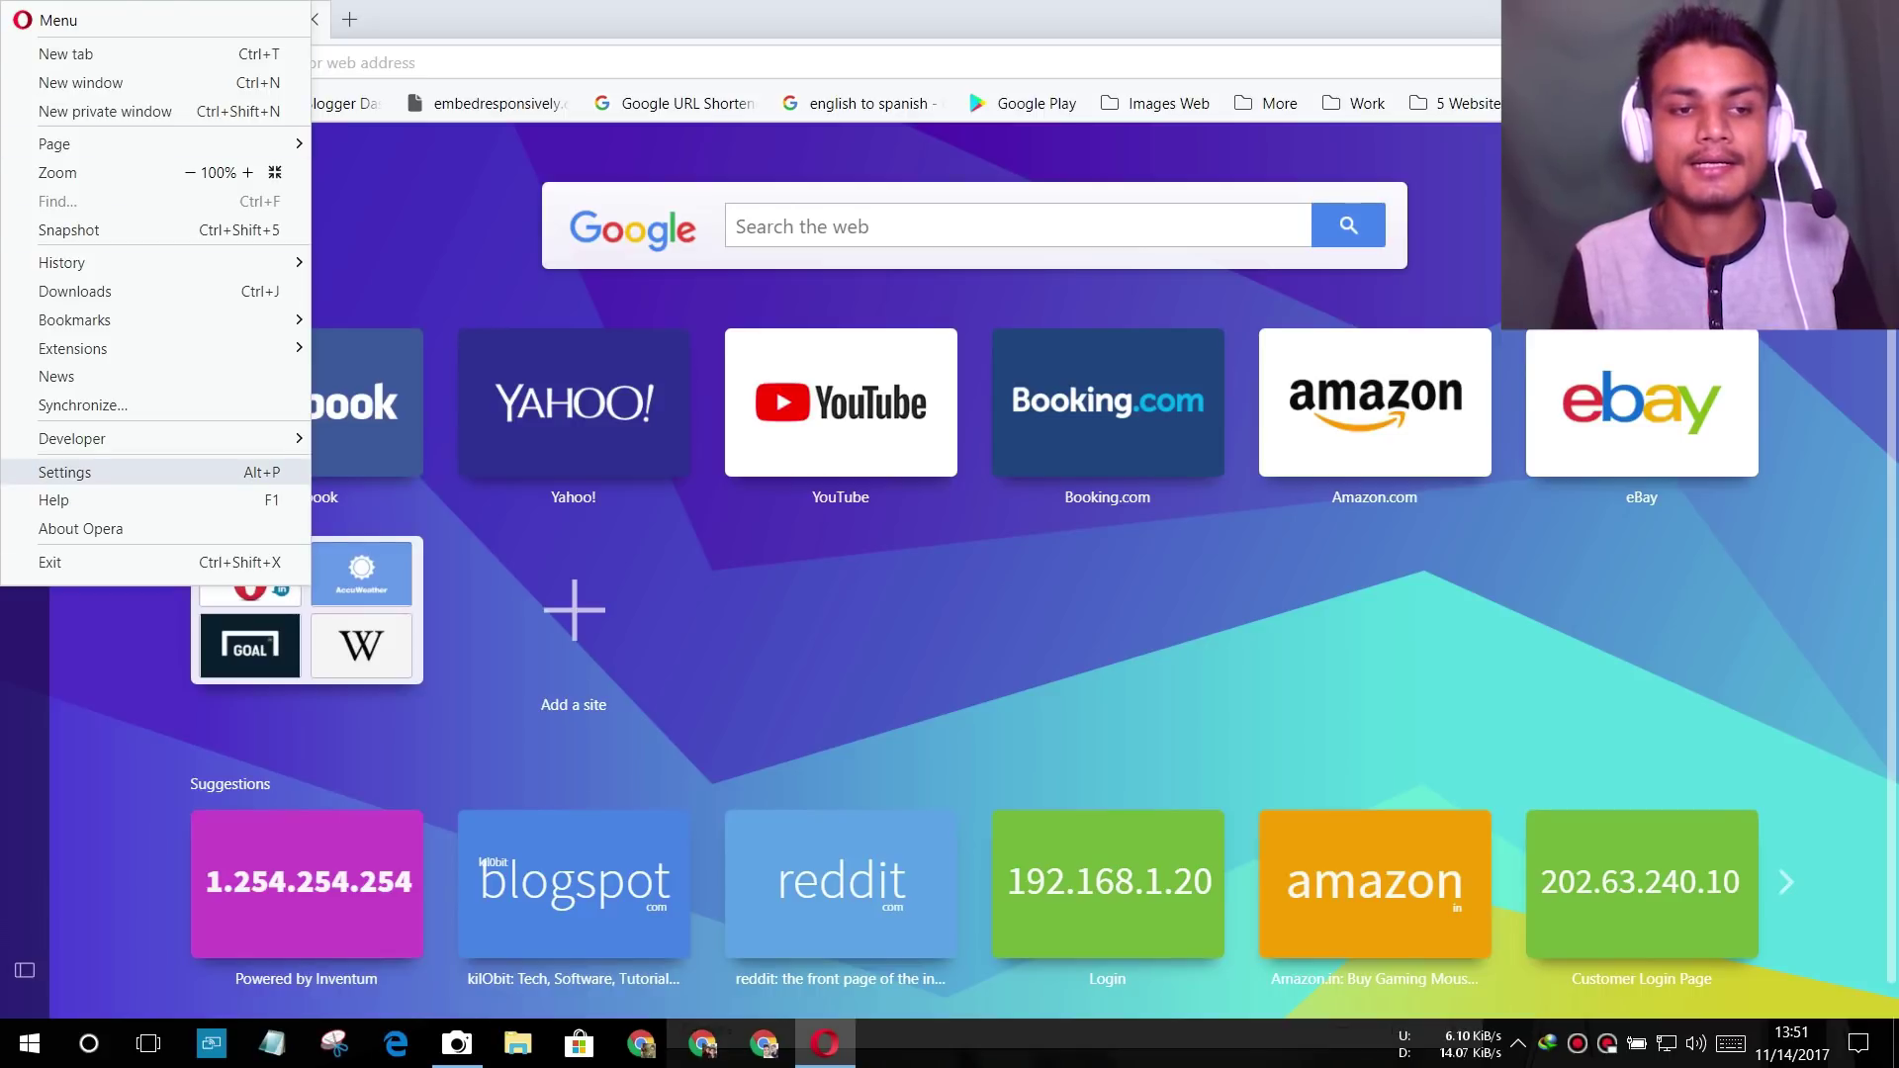
{"action": "left_click", "coordinate": [65, 472]}
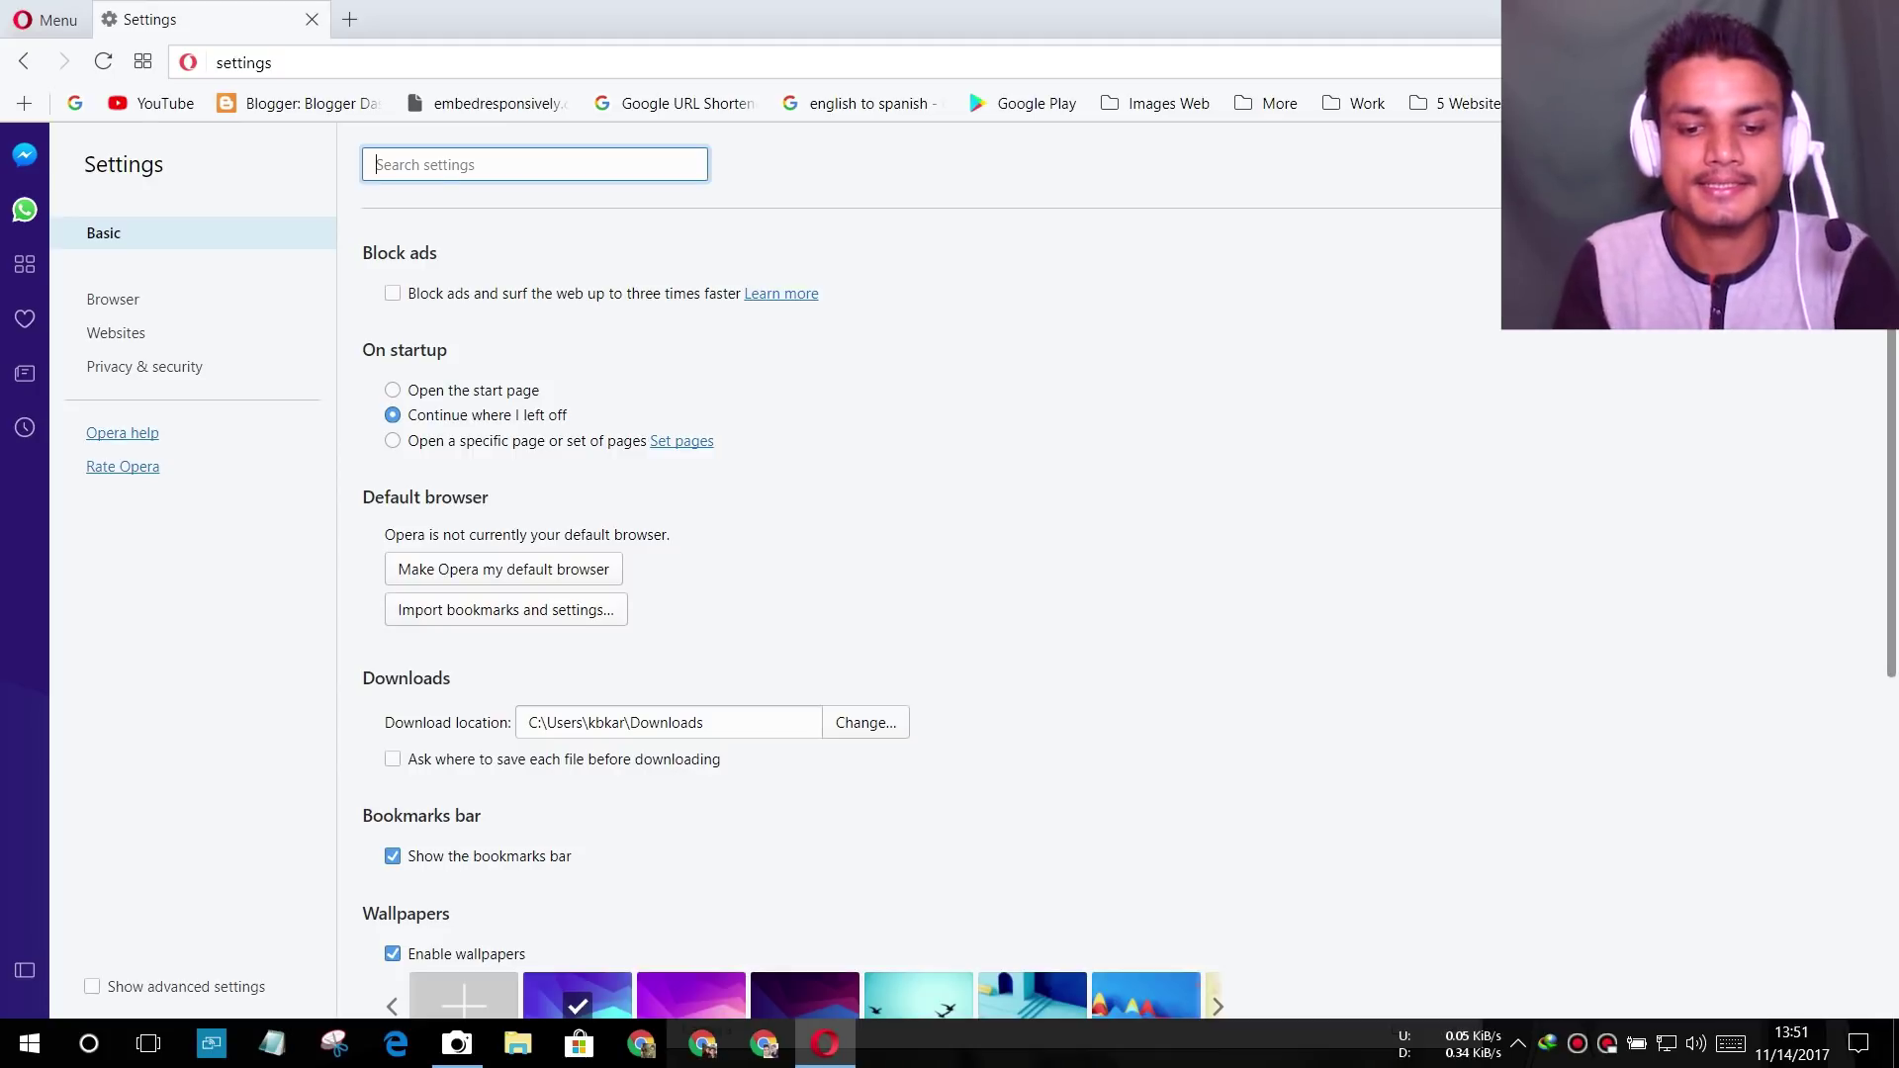
{"action": "type", "text": "vpn"}
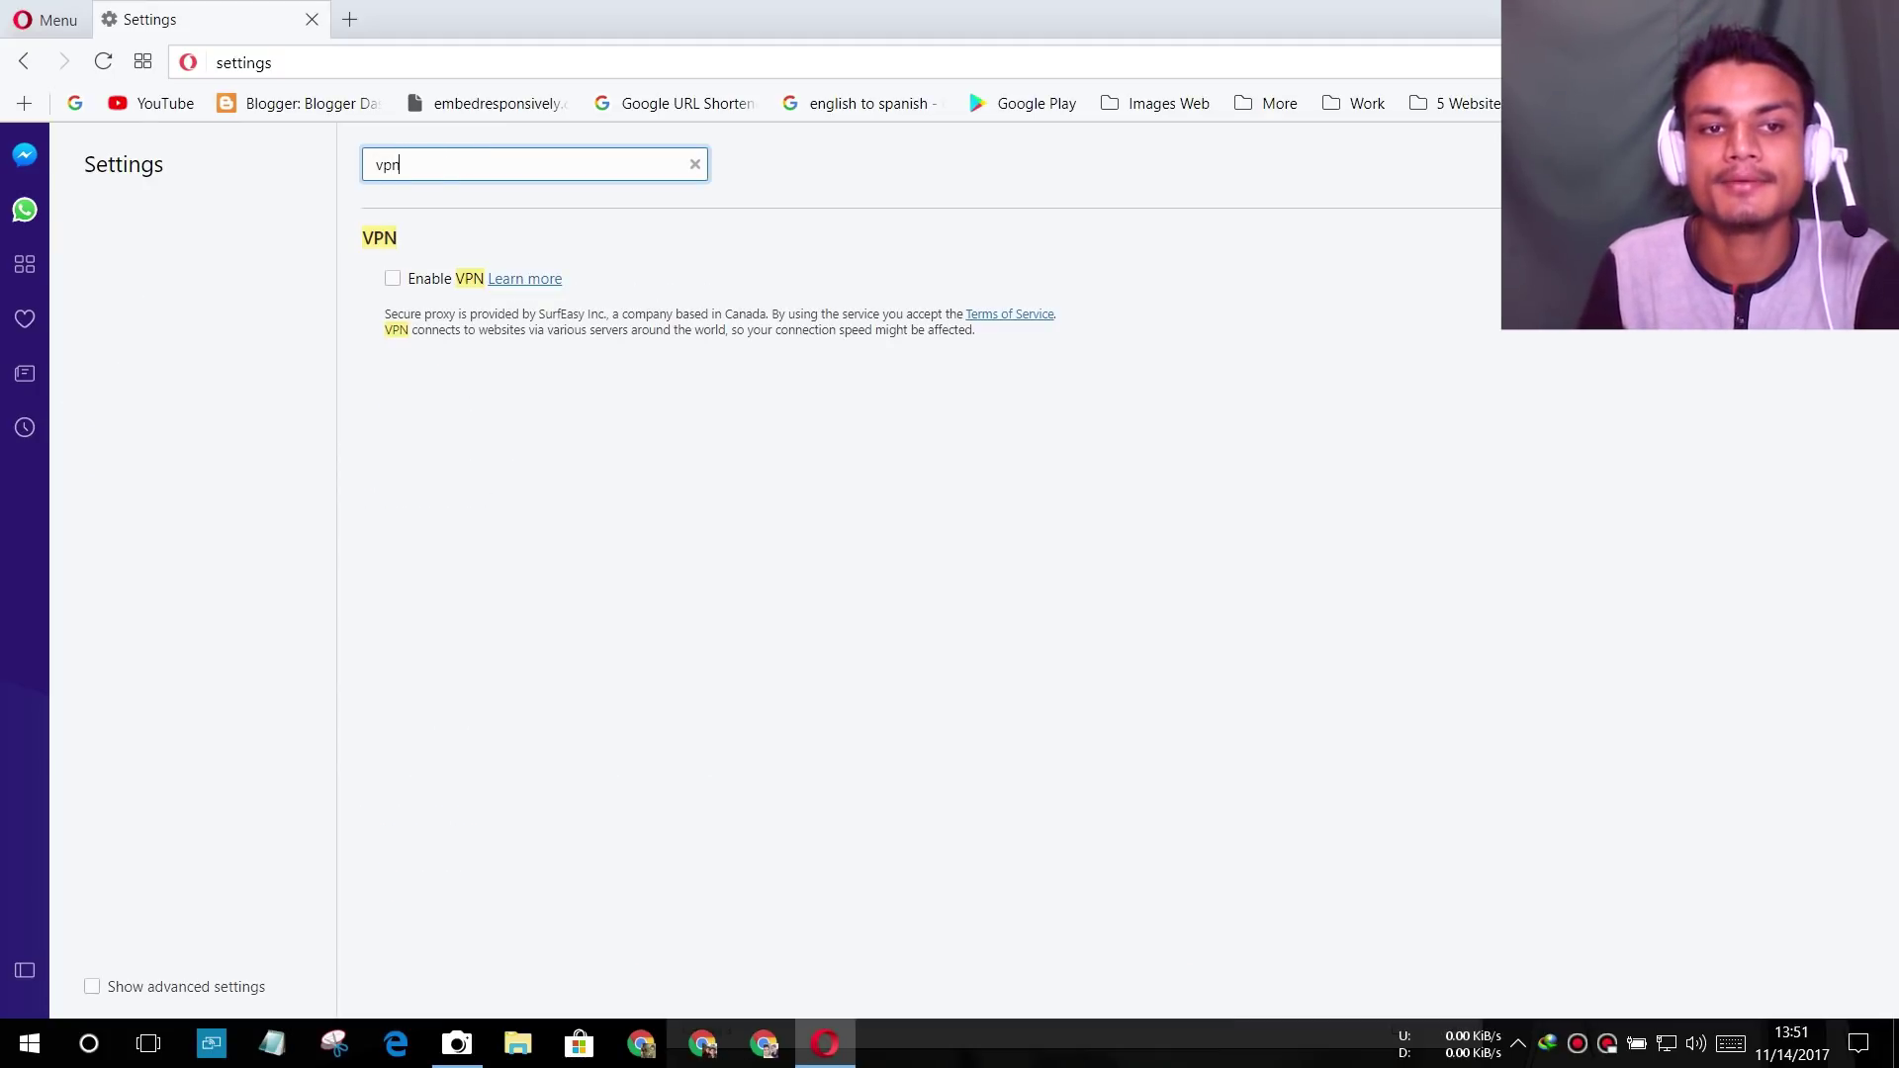
{"action": "left_click", "coordinate": [393, 278]}
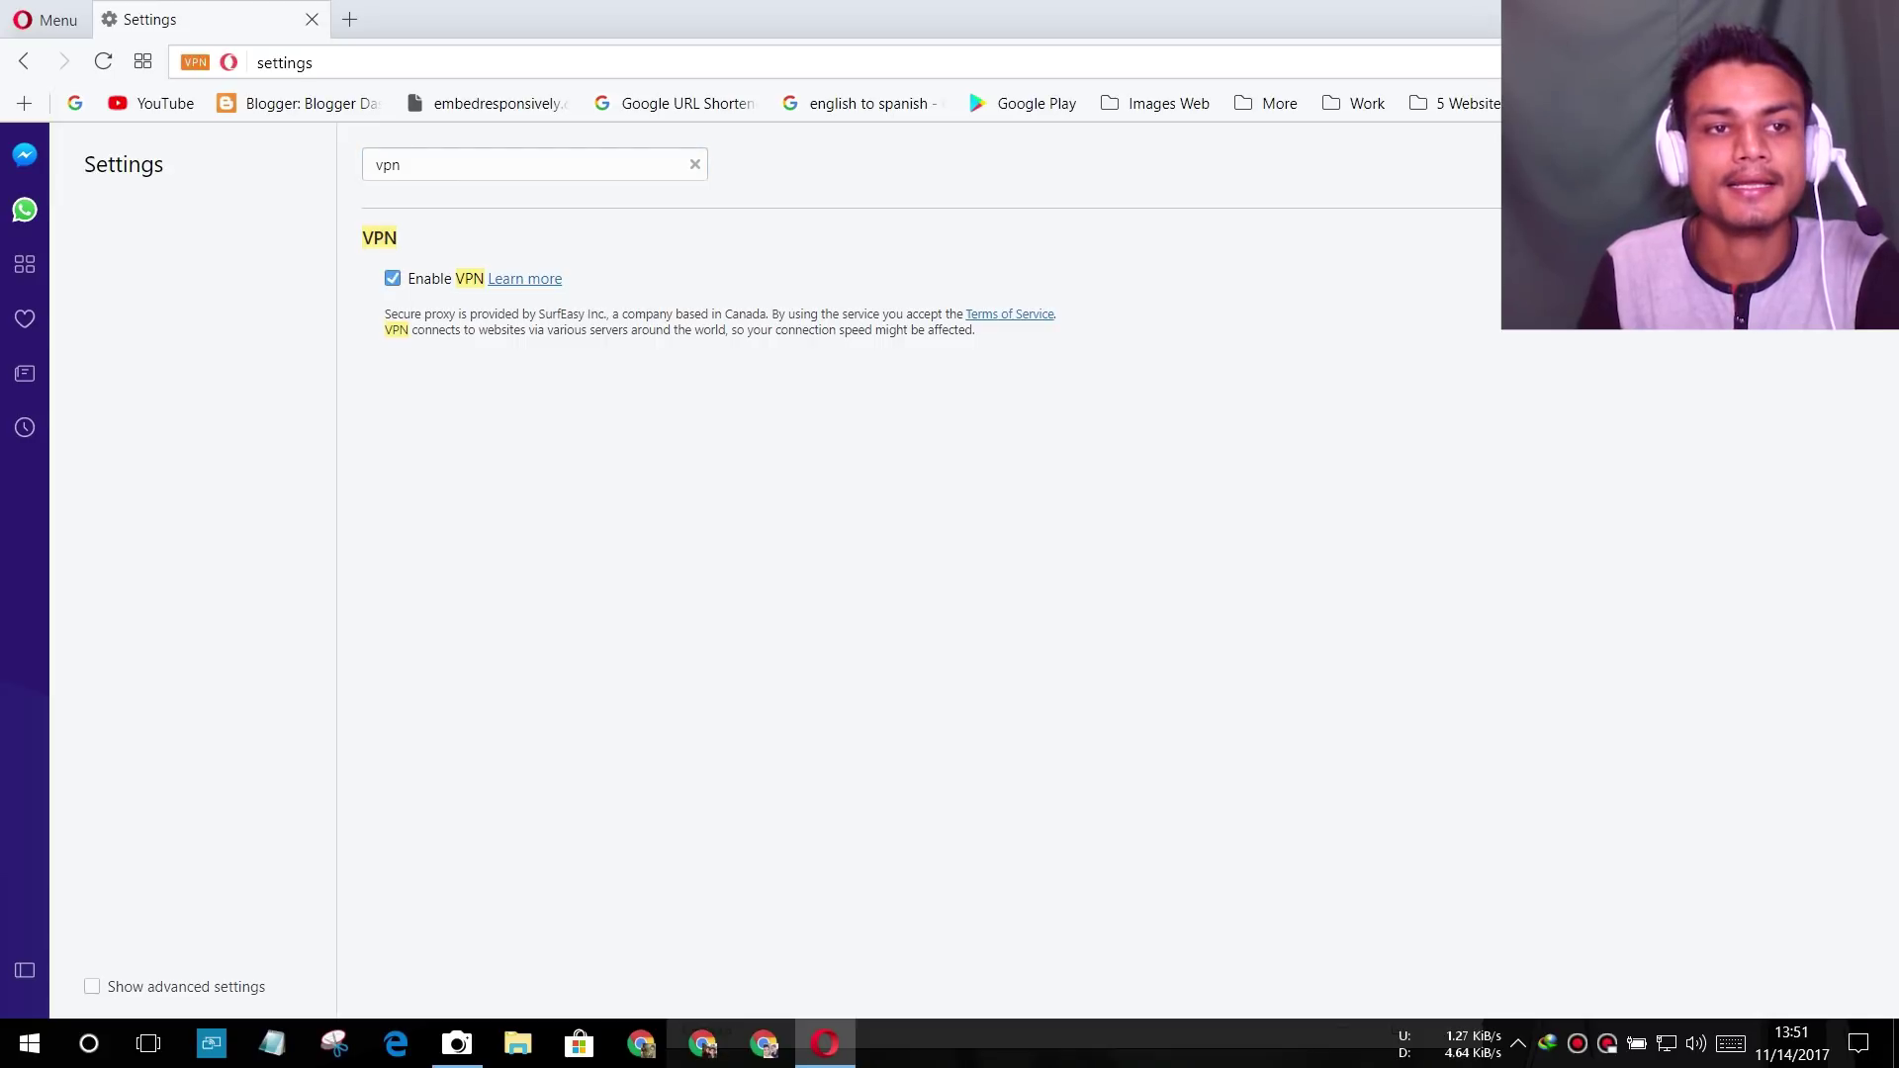
- Open YouTube from the Speed Dial page and deny its request to display desktop notifications
{"action": "left_click", "coordinate": [143, 62]}
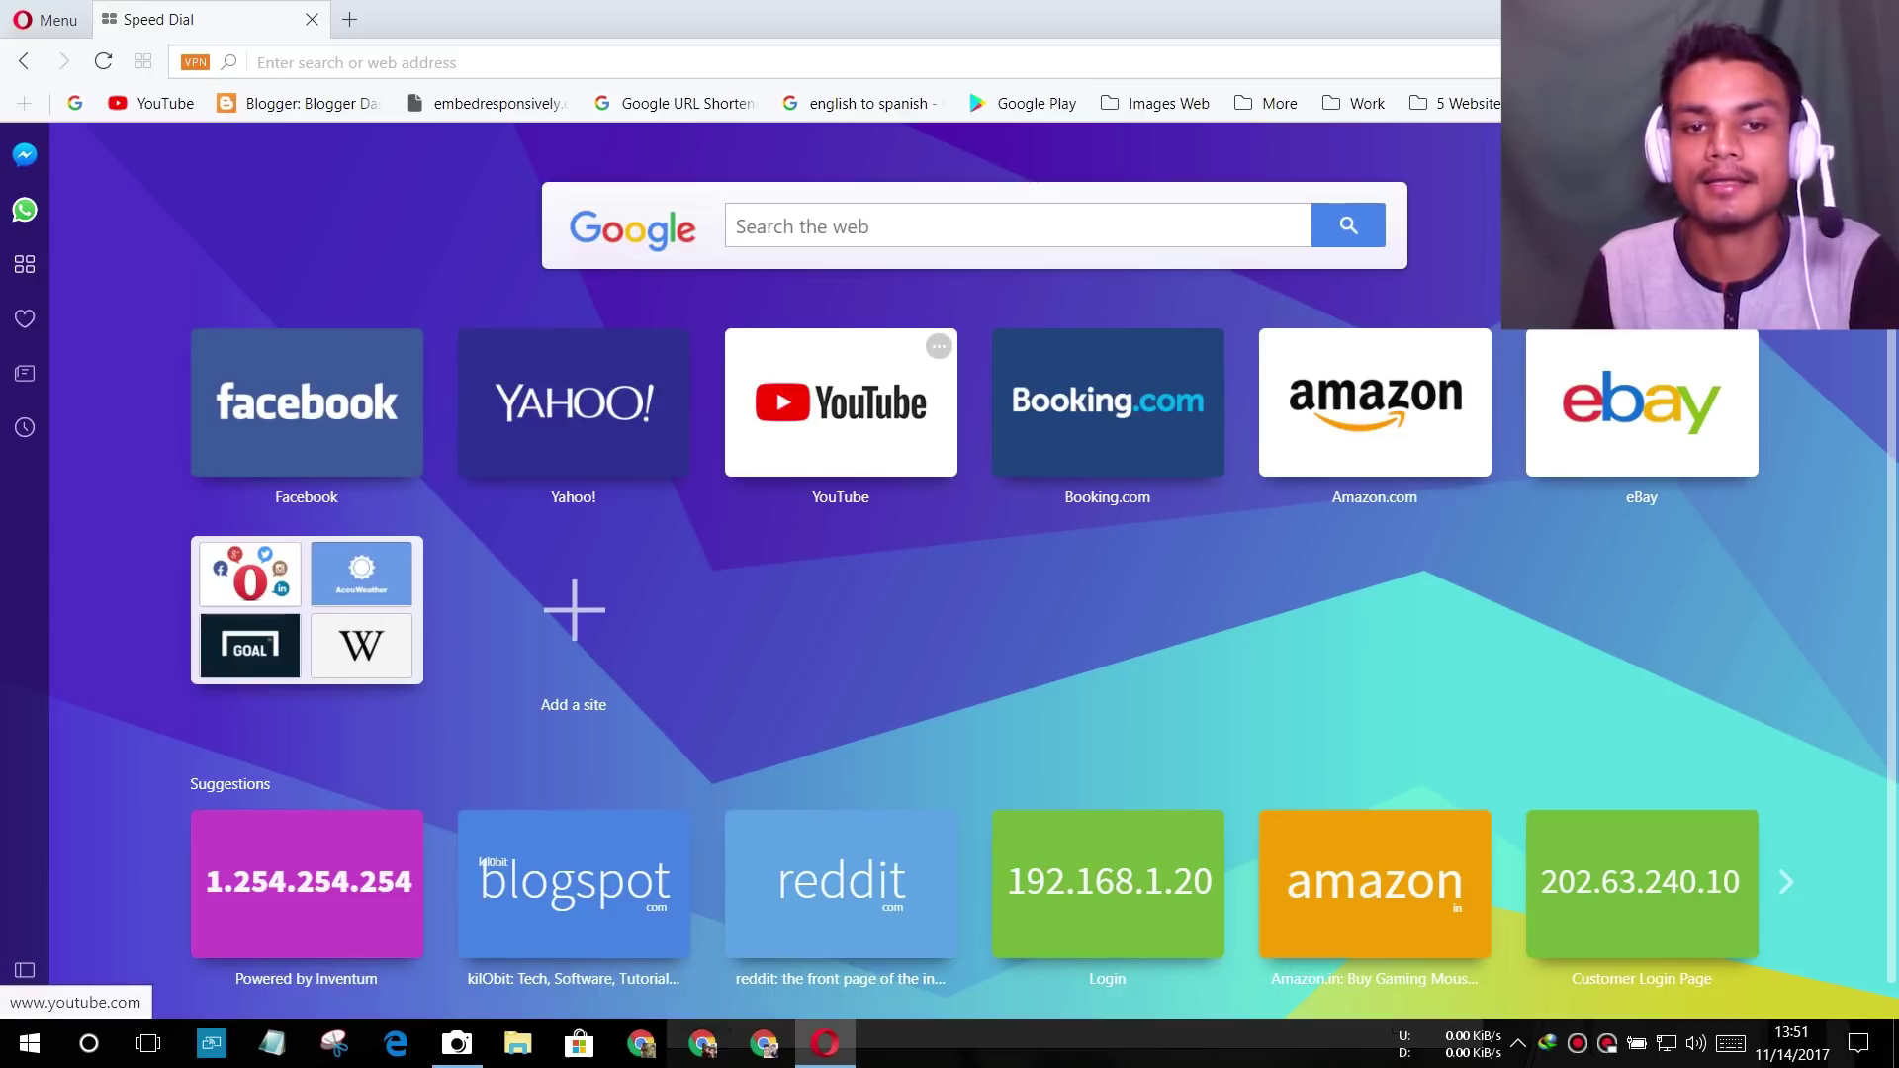
{"action": "left_click", "coordinate": [841, 402]}
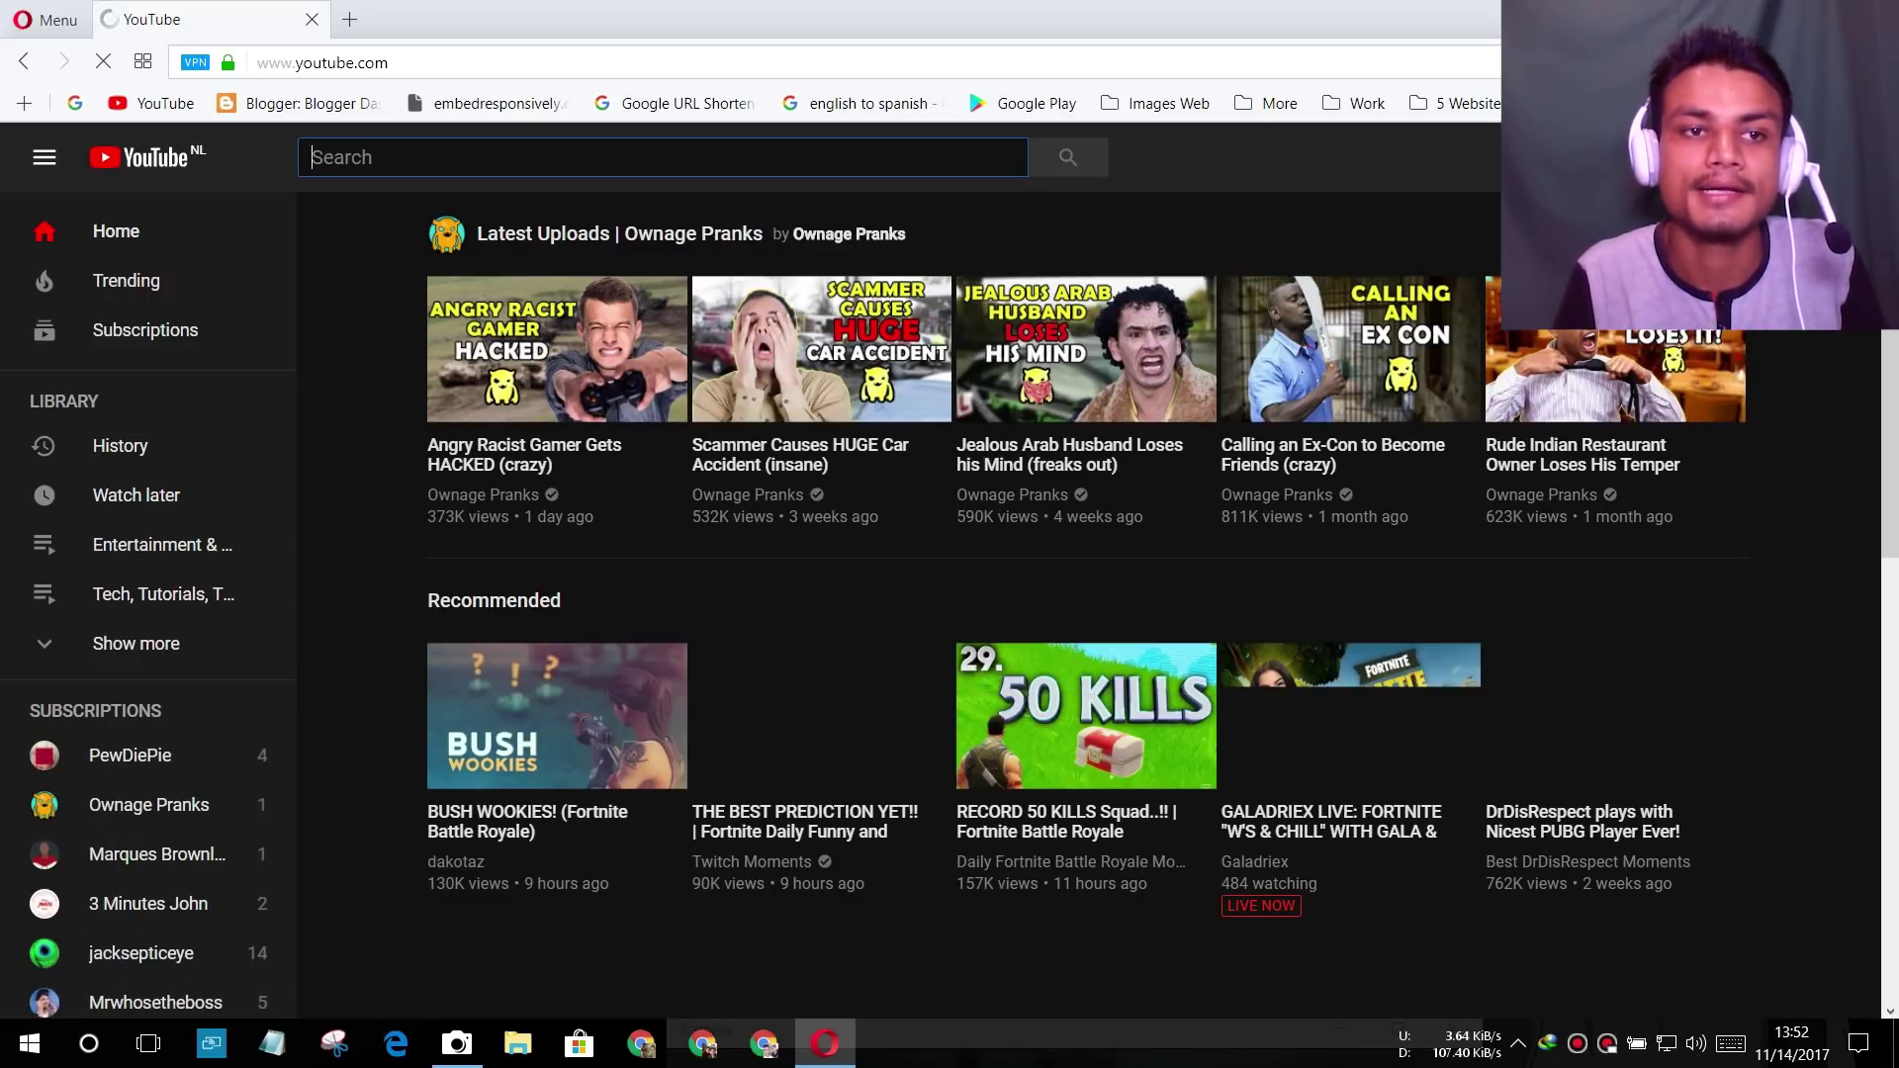
{"action": "left_click_drag", "start_coordinate": [238, 158], "coordinate": [1034, 157]}
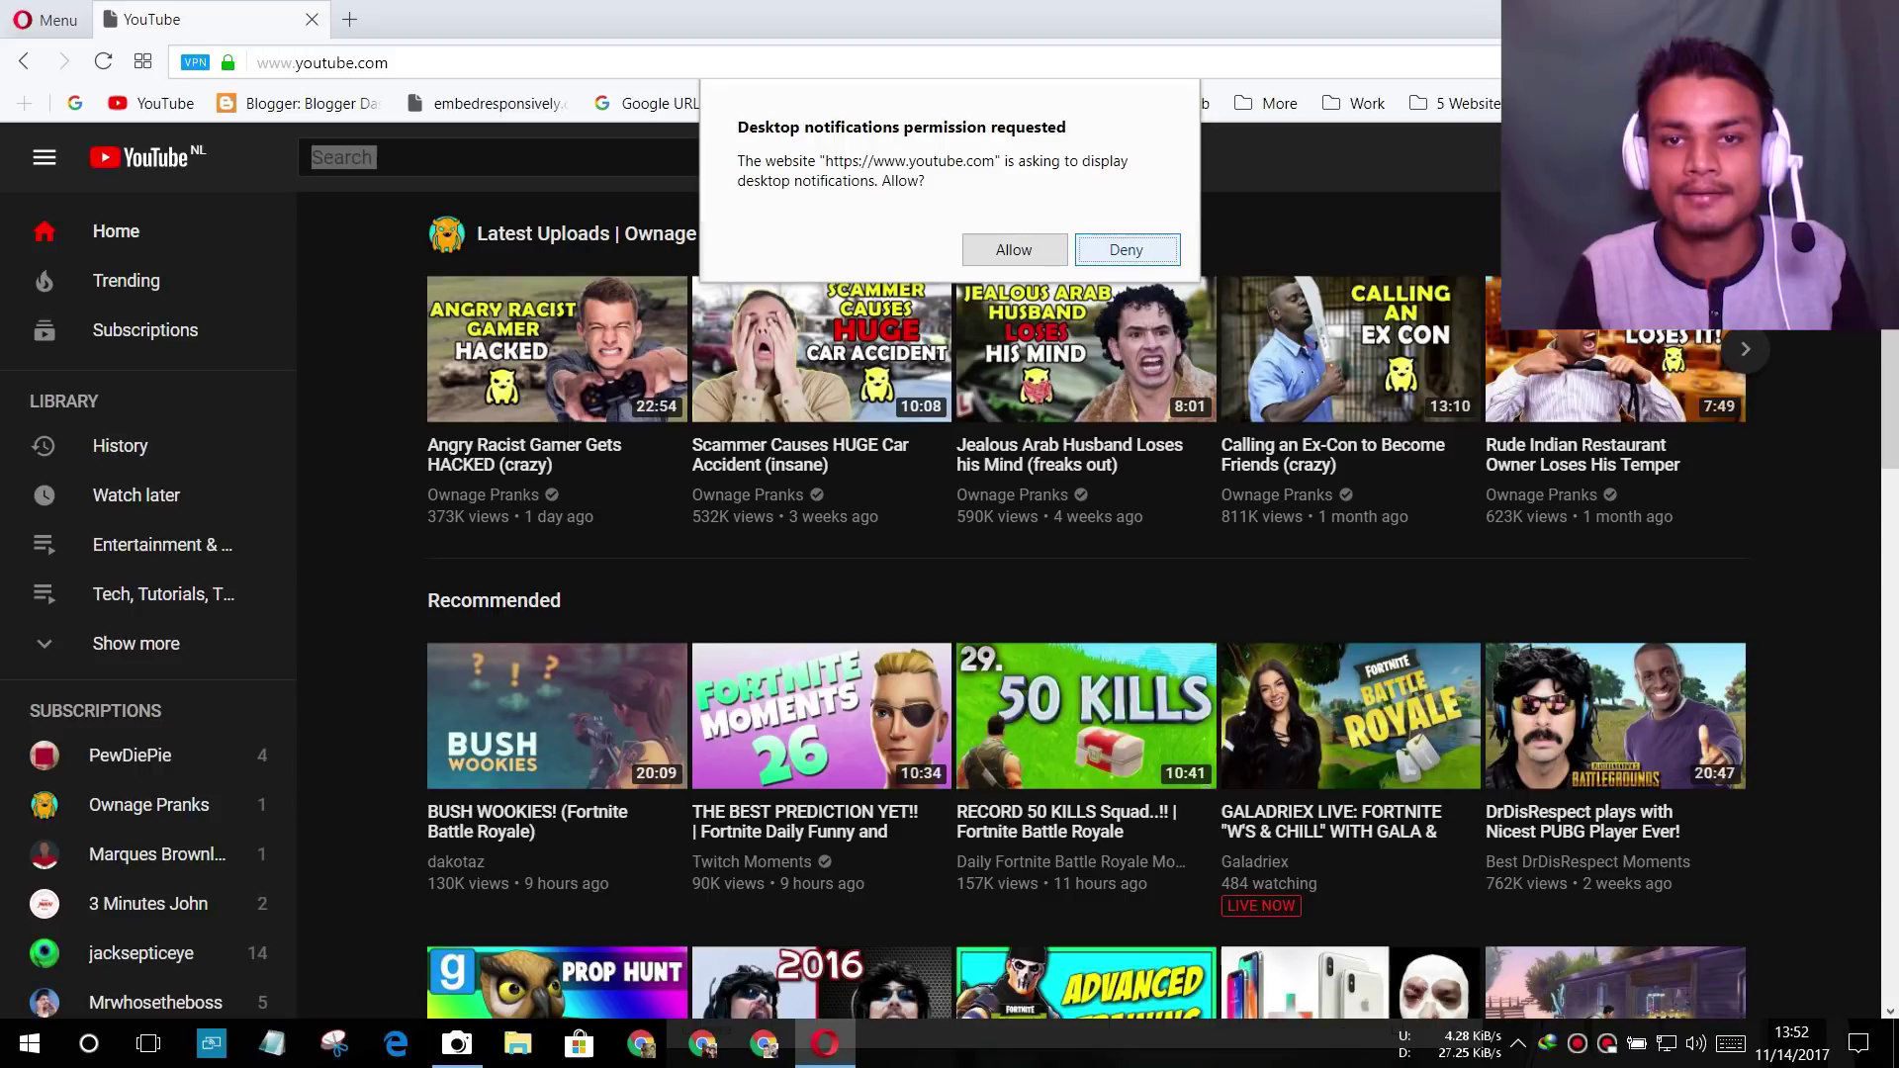
{"action": "left_click", "coordinate": [1128, 249]}
- Examine the YouTube home page and the country code beside its logo to check the VPN's location
{"action": "scroll", "coordinate": [148, 386], "scroll_direction": "down", "scroll_amount": 6}
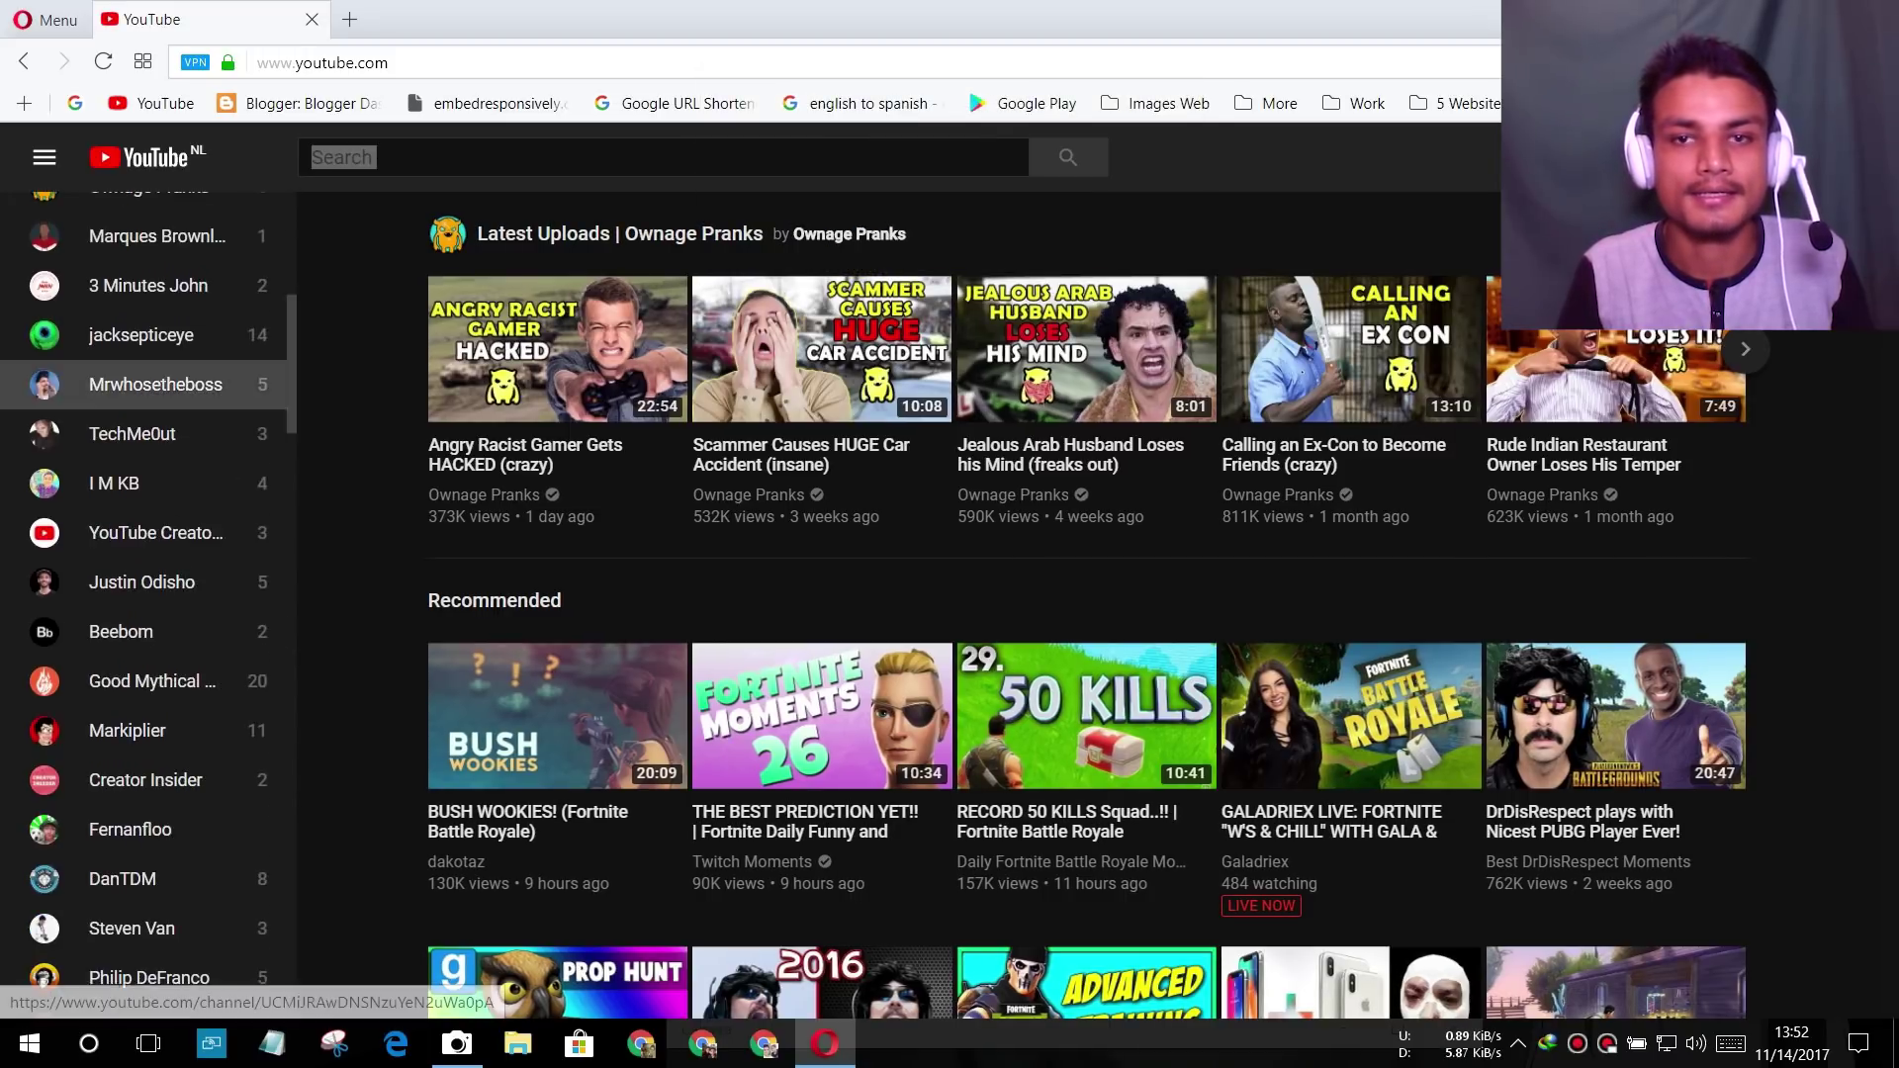
{"action": "scroll", "coordinate": [148, 385], "scroll_direction": "up", "scroll_amount": 6}
{"action": "scroll", "coordinate": [1089, 605], "scroll_direction": "down", "scroll_amount": 1}
{"action": "scroll", "coordinate": [1088, 593], "scroll_direction": "up", "scroll_amount": 1}
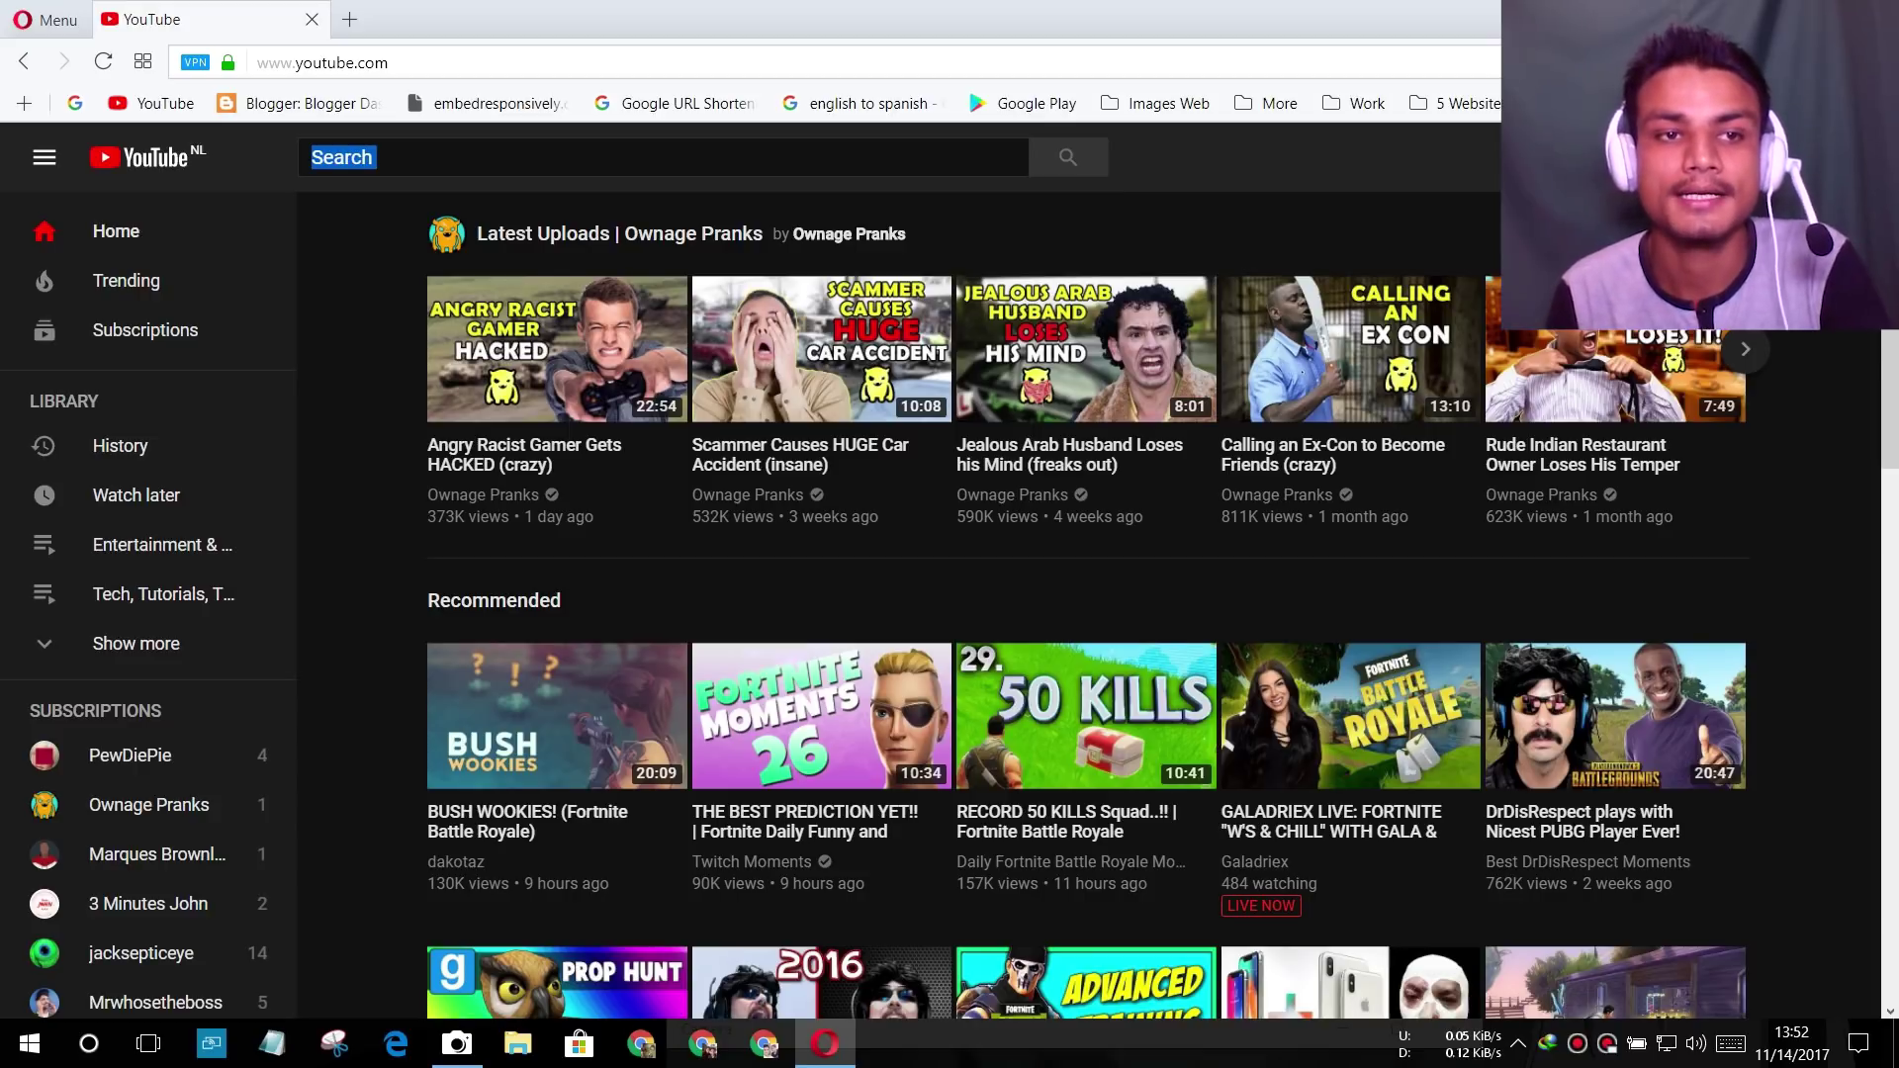
{"action": "key", "text": "shift+Tab"}
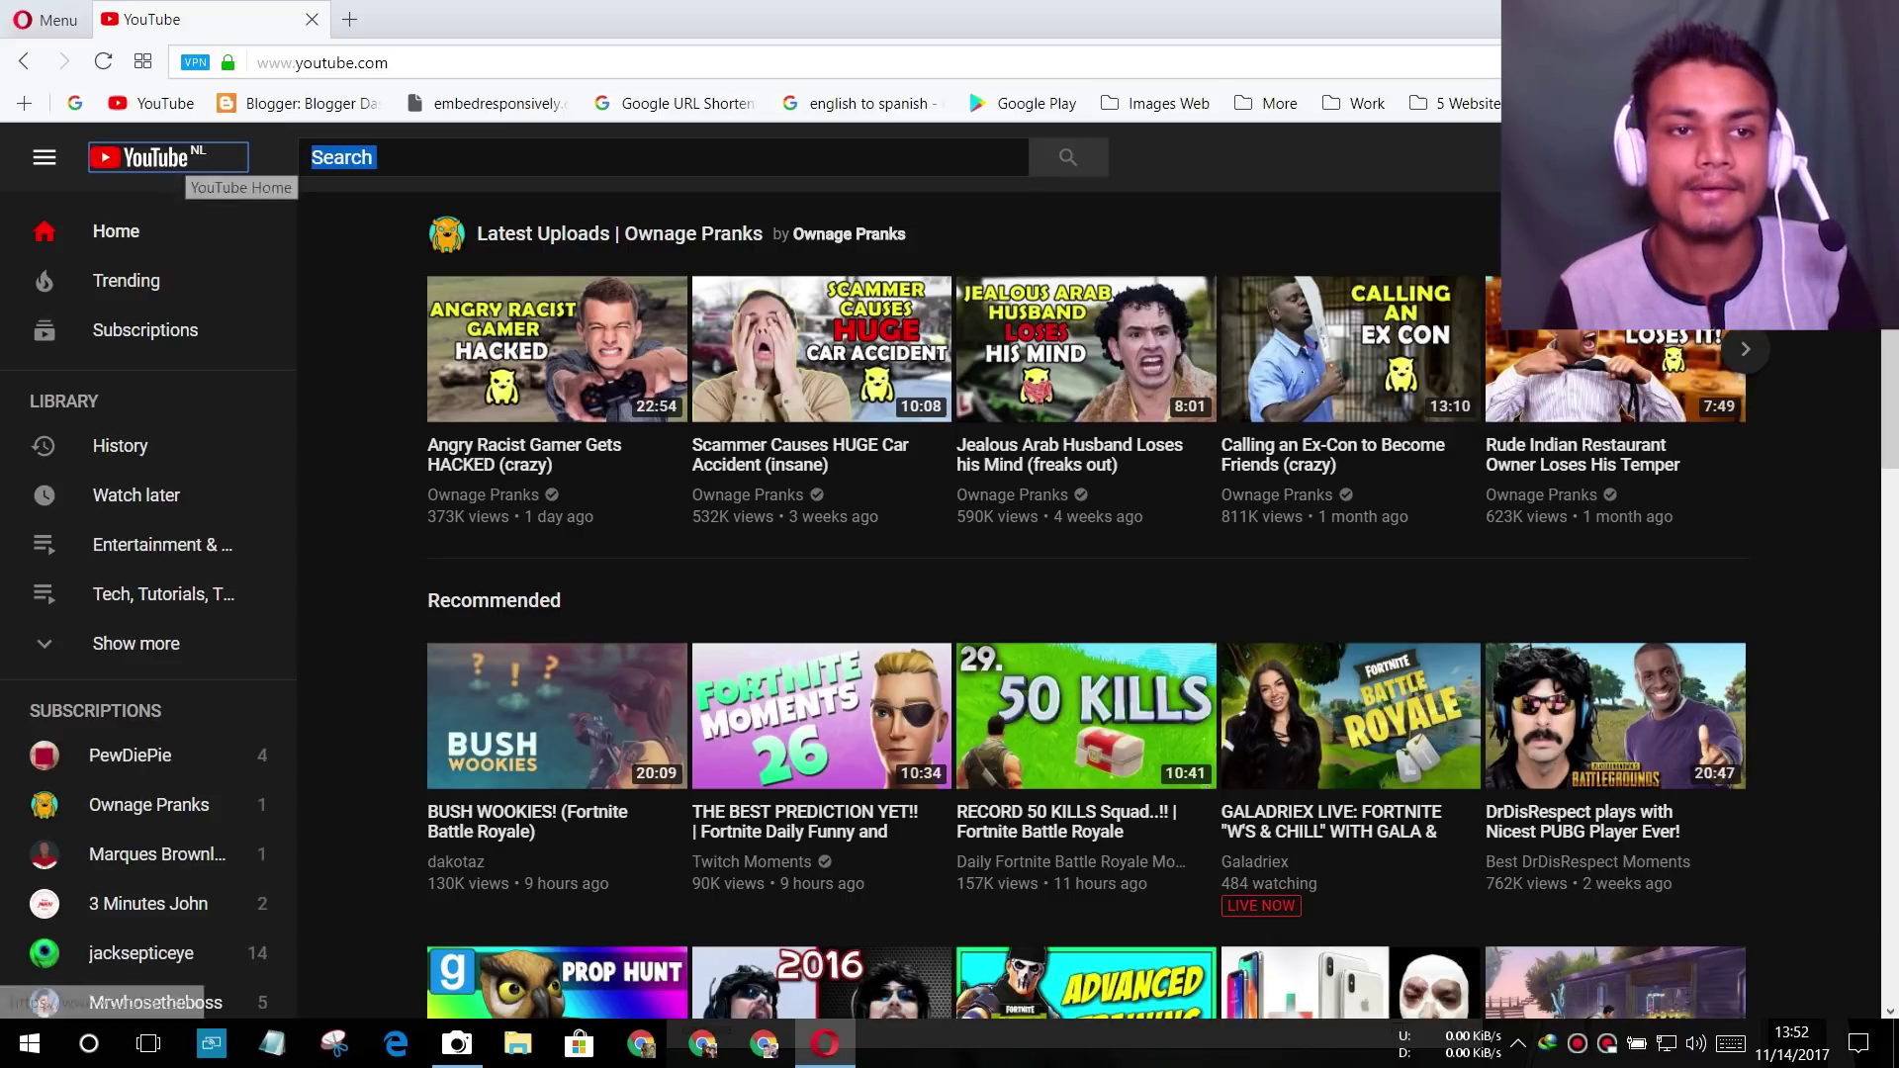
{"action": "double_click", "coordinate": [198, 150]}
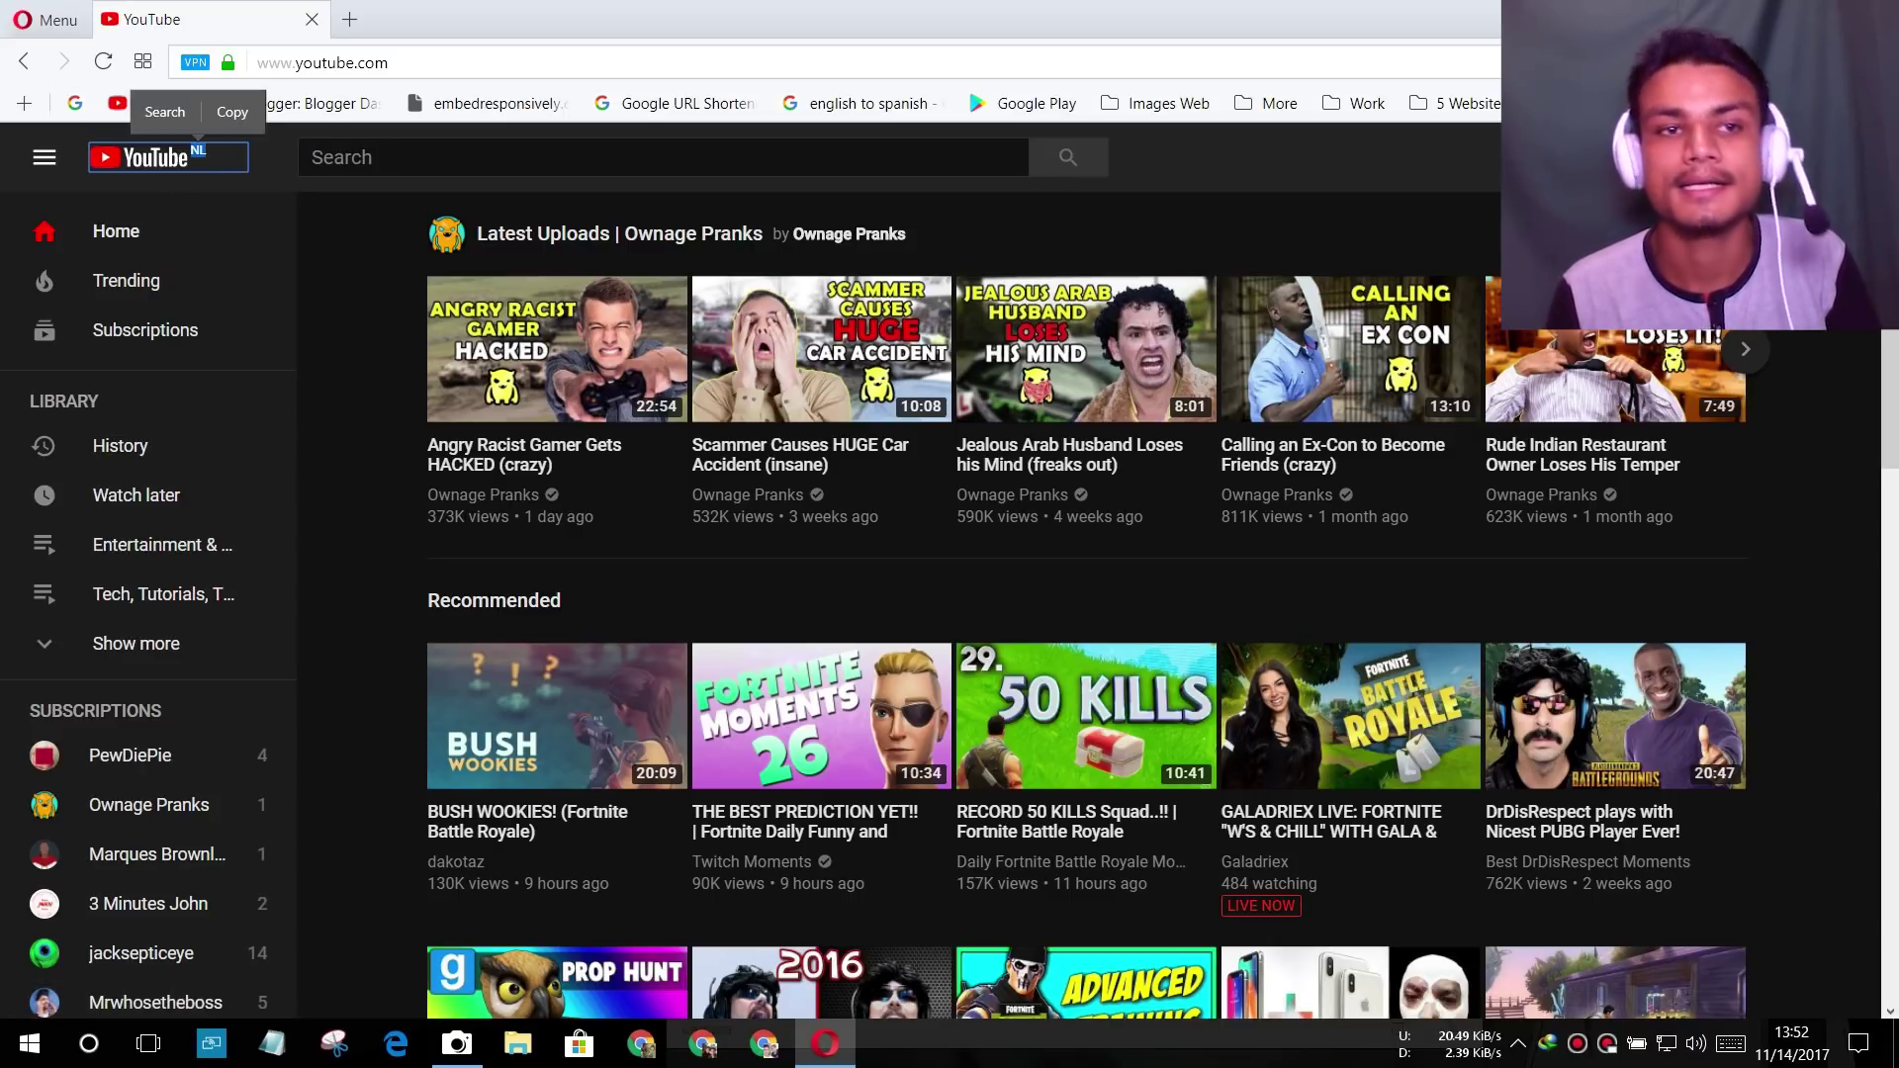
- Return to the Speed Dial page and close Opera
{"action": "key", "text": "alt+Home"}
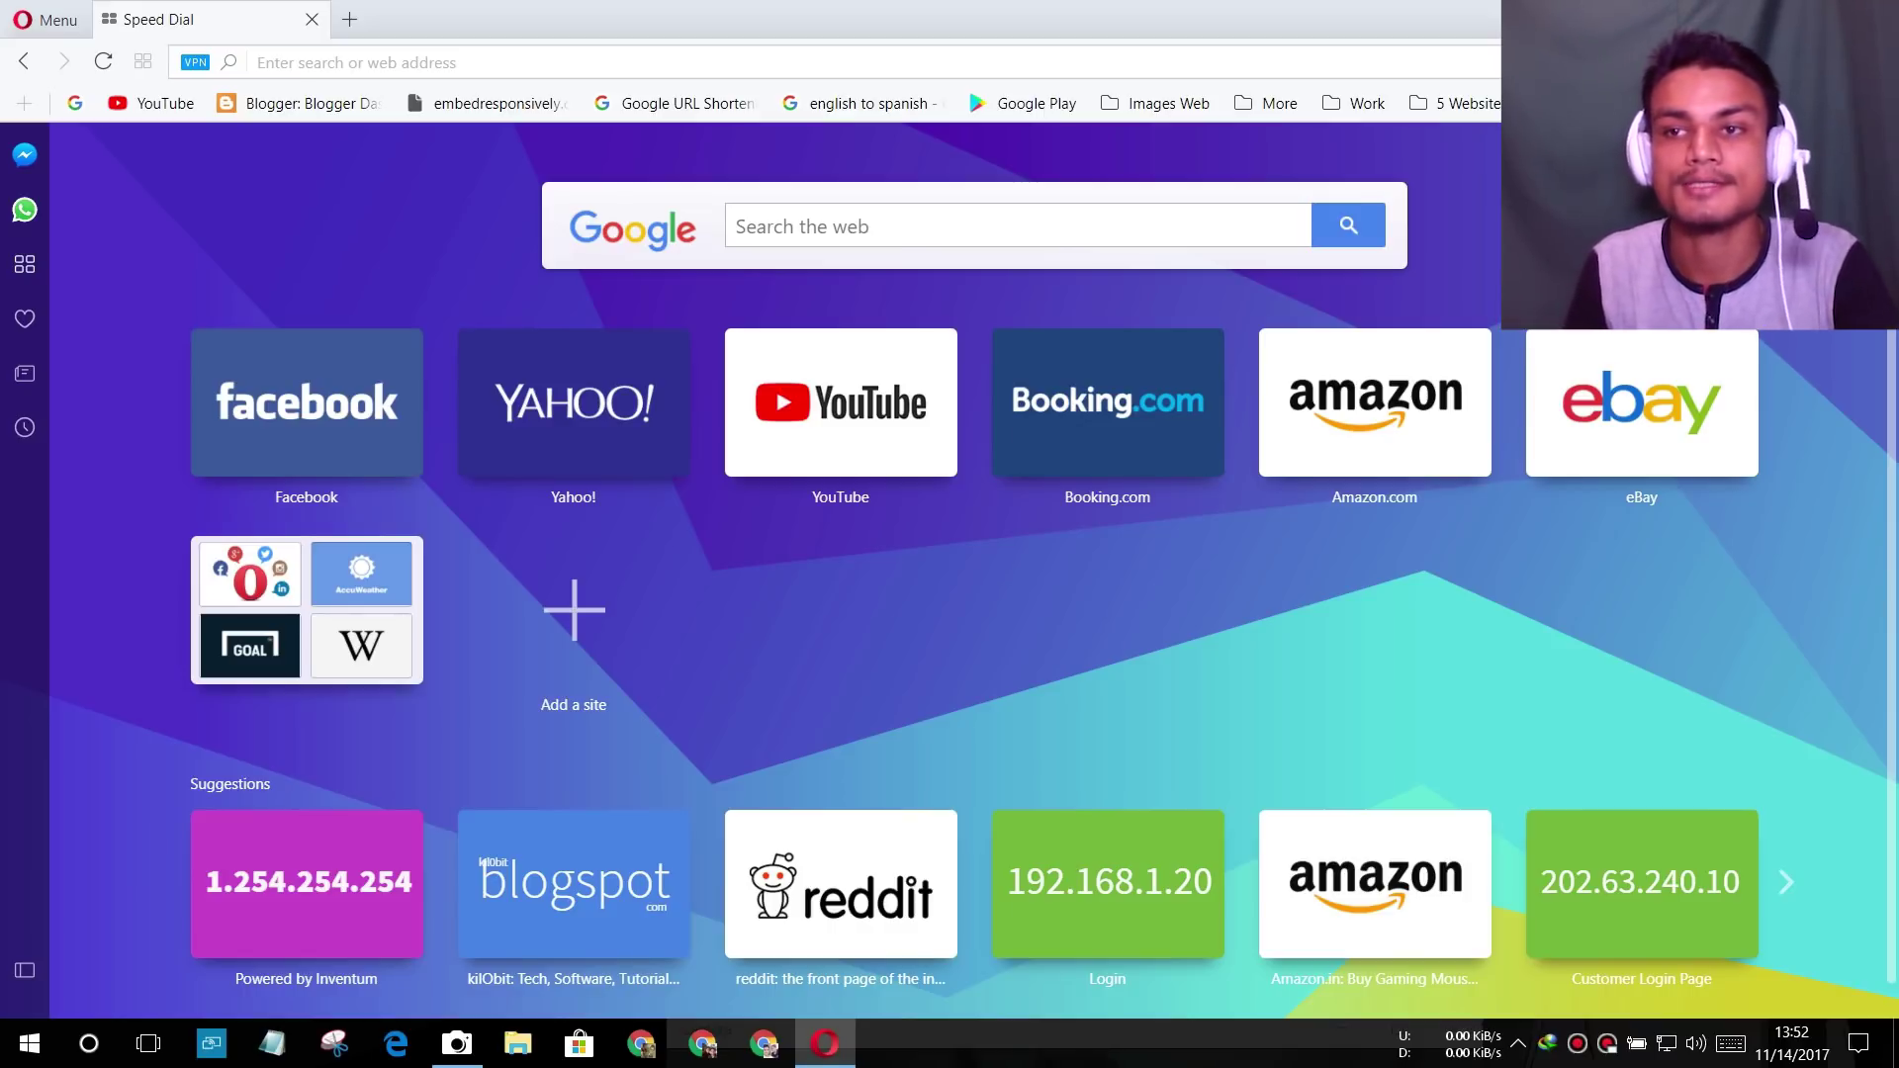
{"action": "key", "text": "alt+F4"}
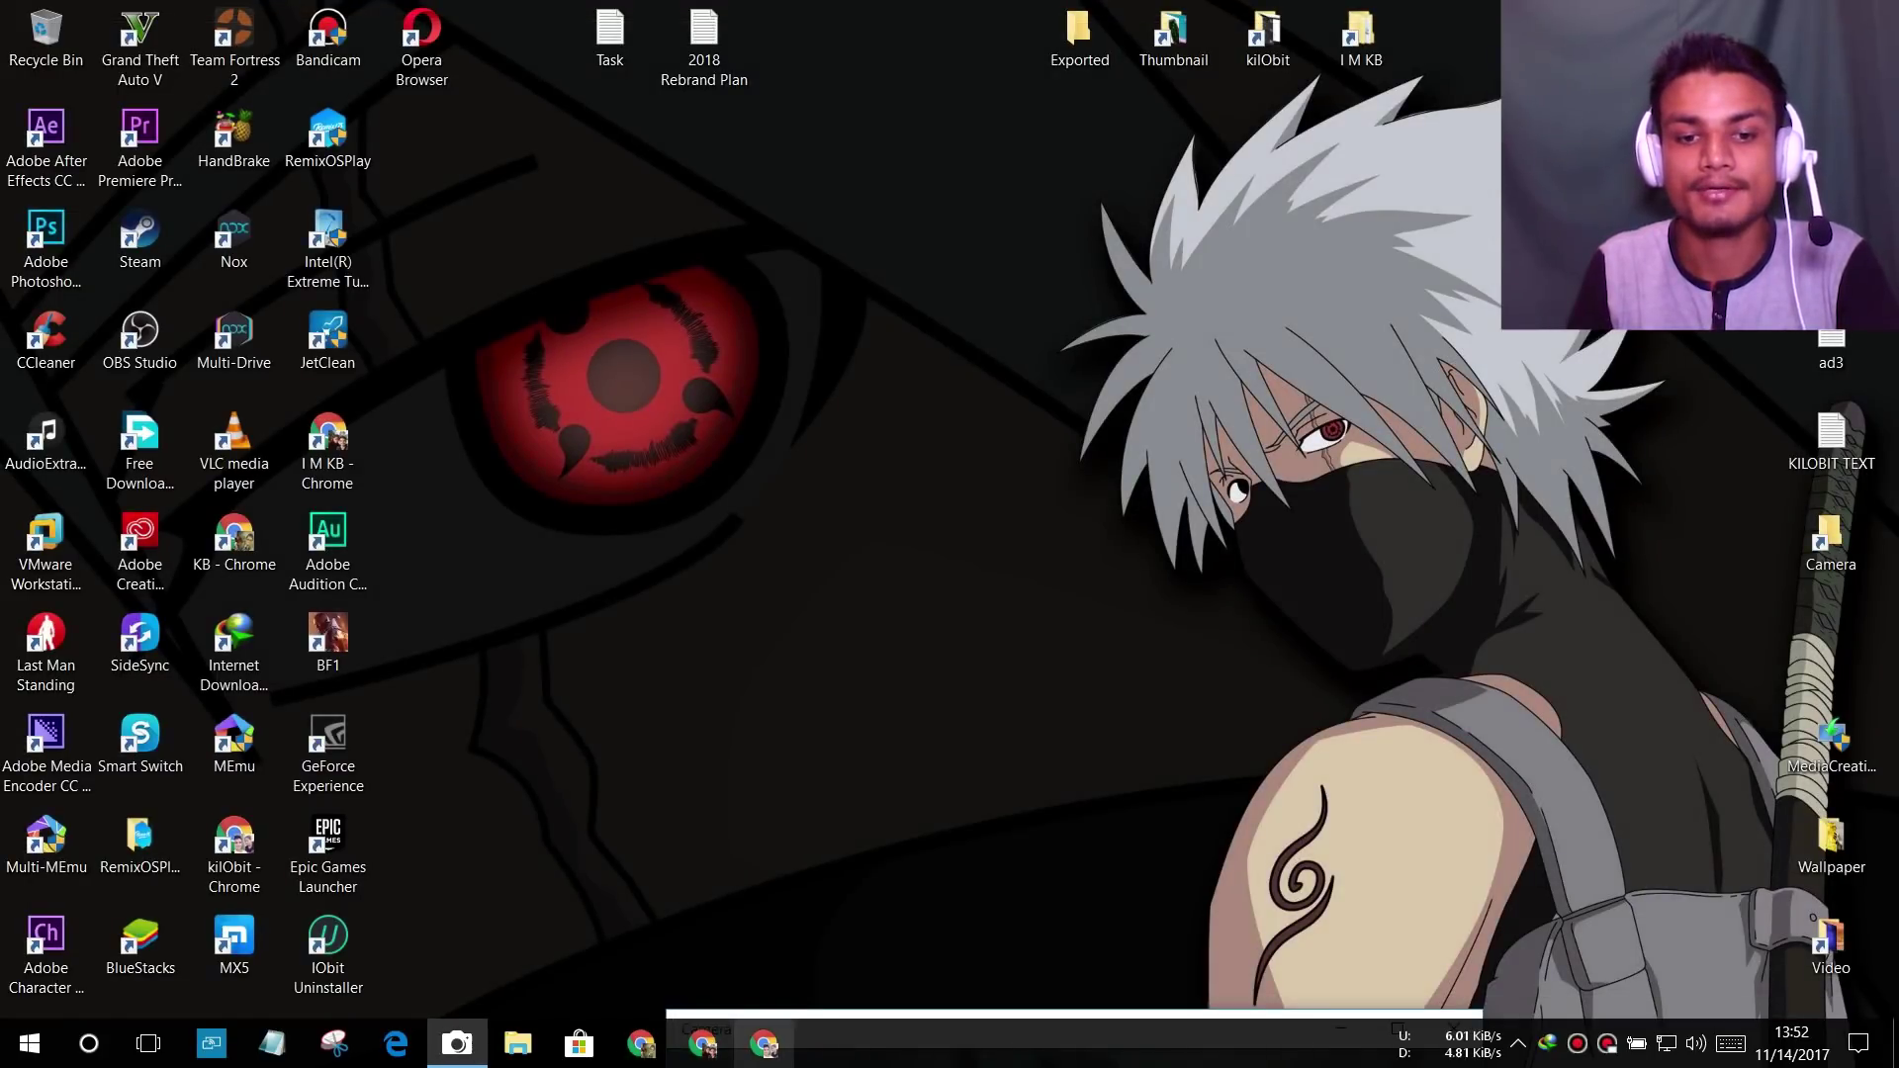